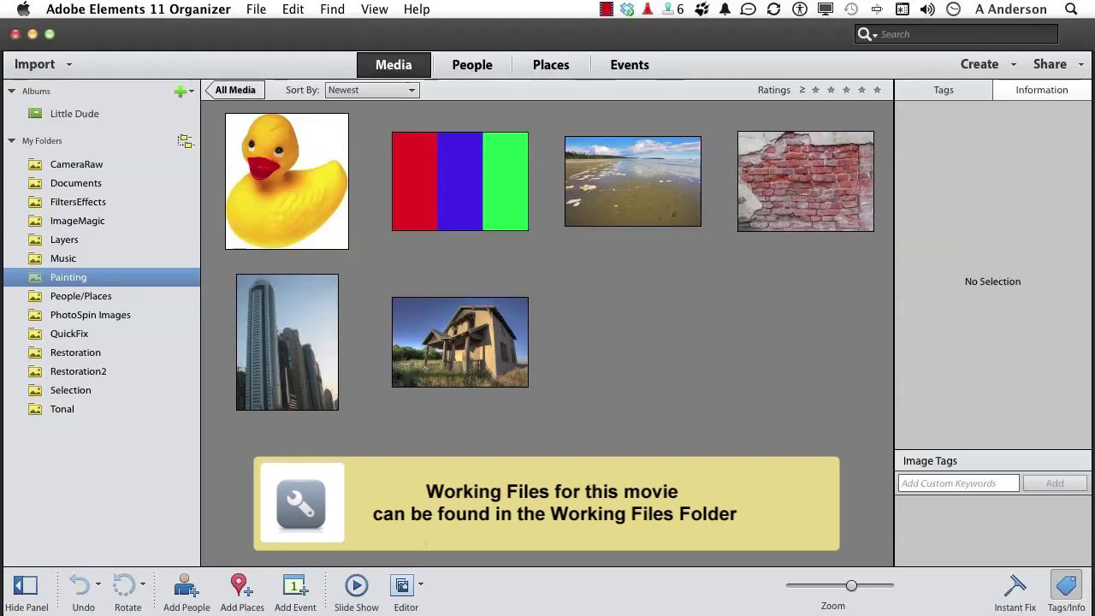
- Launch the Photoshop Elements Editor from the Organizer's Editor button
click(401, 585)
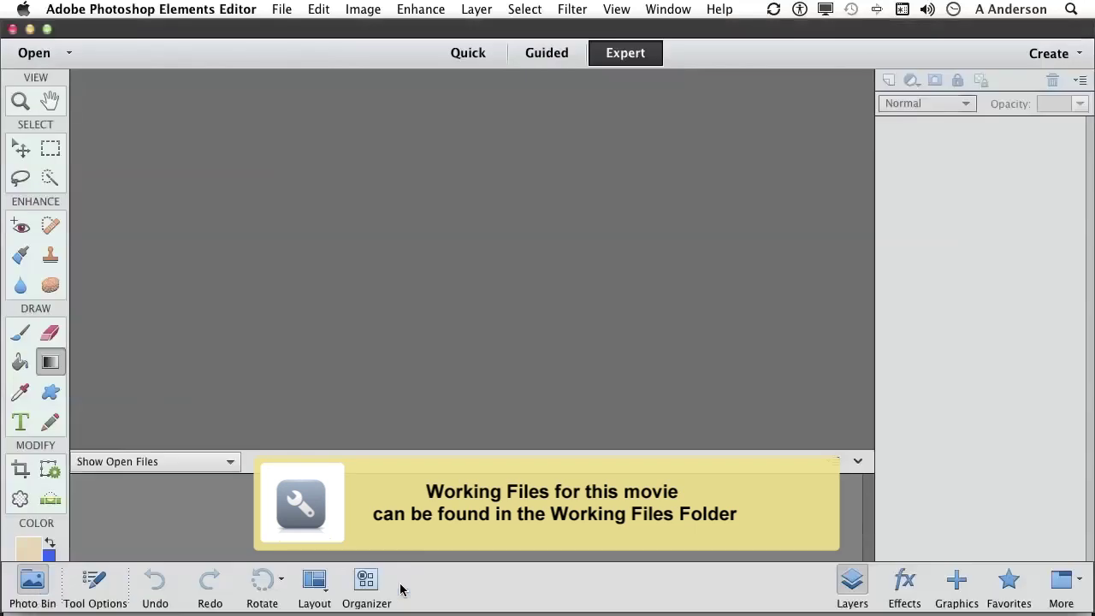
- Create a new blank file, accepting the default 6 × 4 in, 300 ppi, white settings
click(272, 7)
mouse_move(295, 30)
click(525, 38)
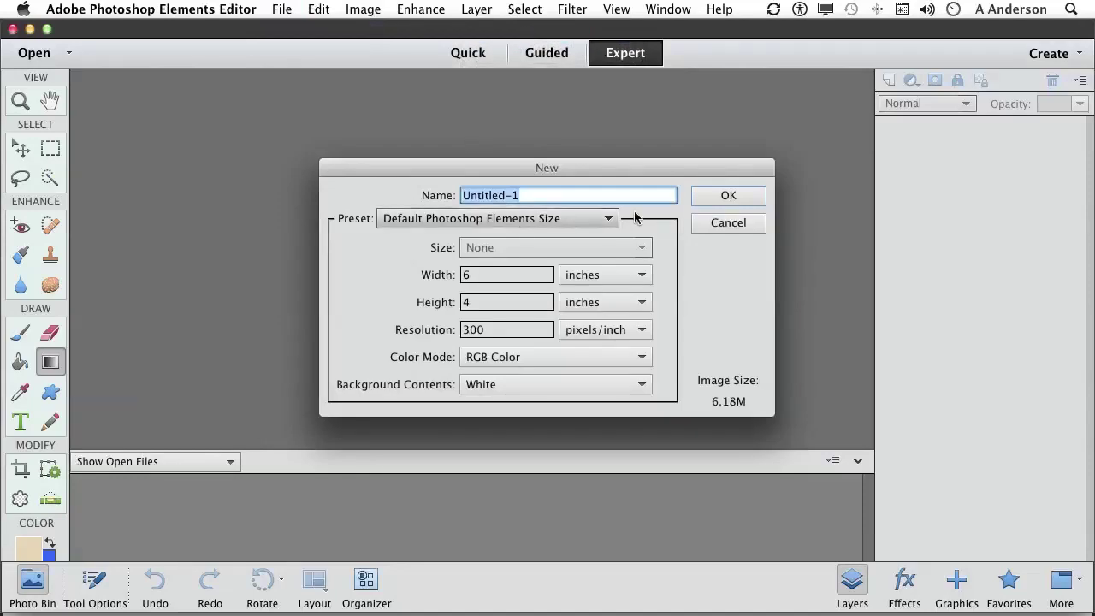
click(700, 196)
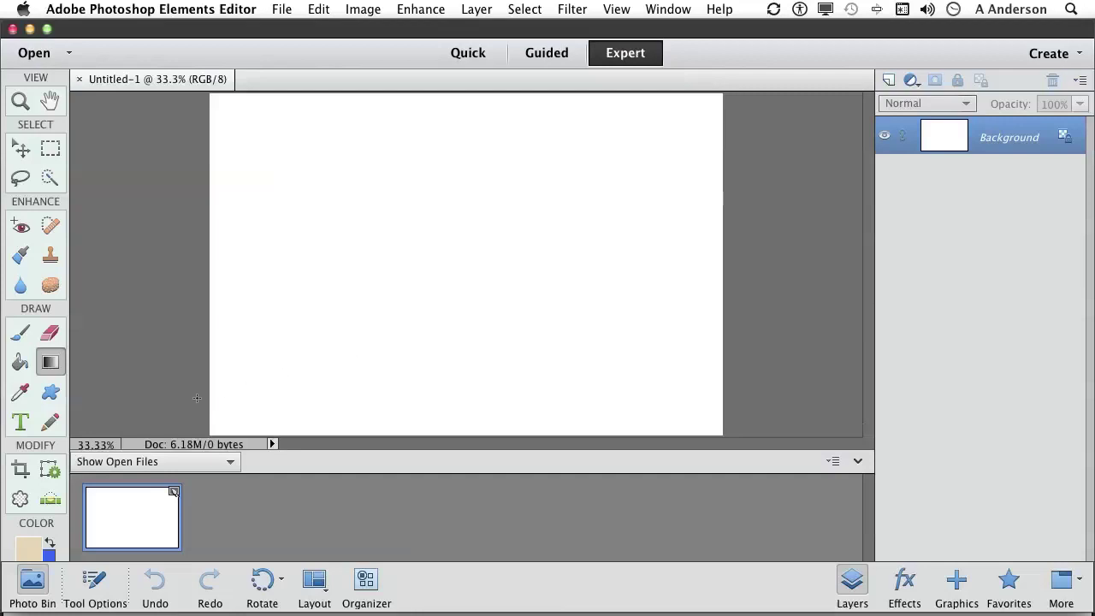
- Select the Gradient tool and pick the Spectrum gradient from the preset picker
click(53, 365)
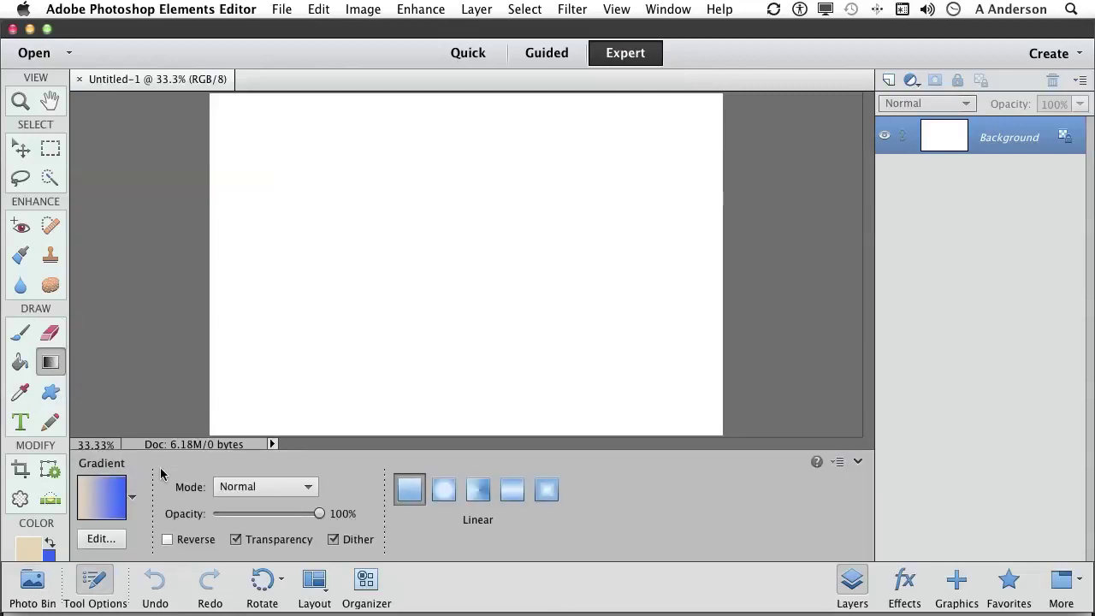
click(94, 582)
click(94, 582)
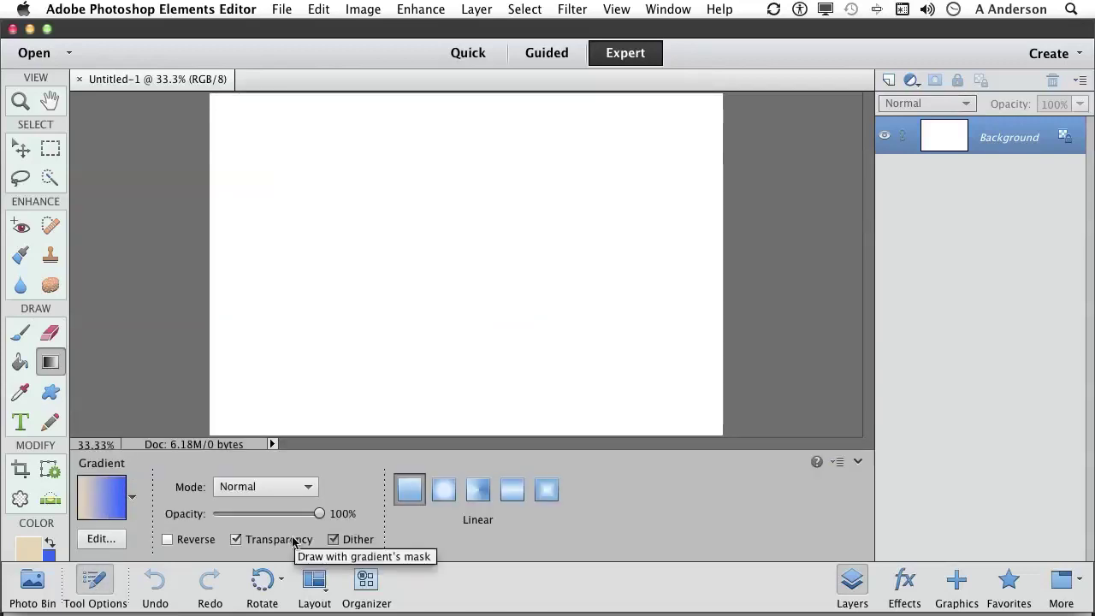
click(132, 503)
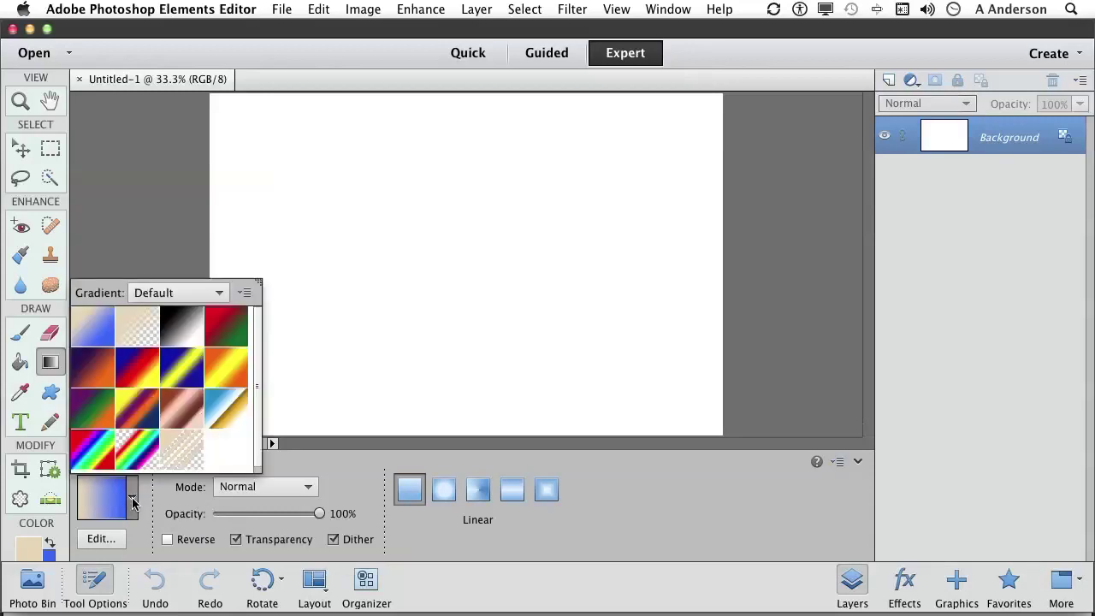
click(98, 453)
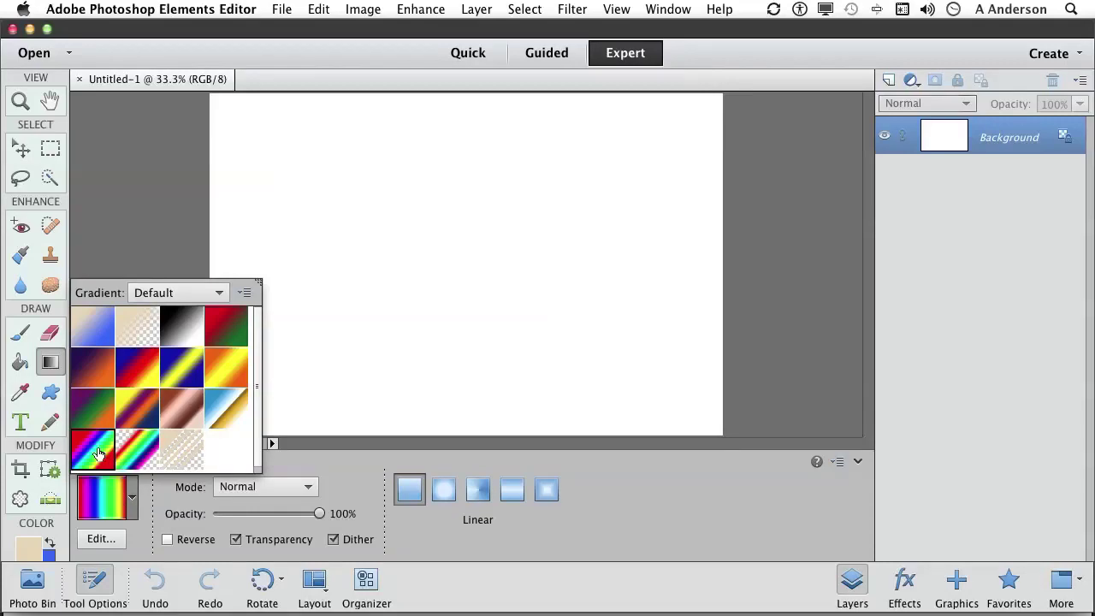
- Browse the Metals gradient set, then return to Default and reselect Spectrum
click(204, 293)
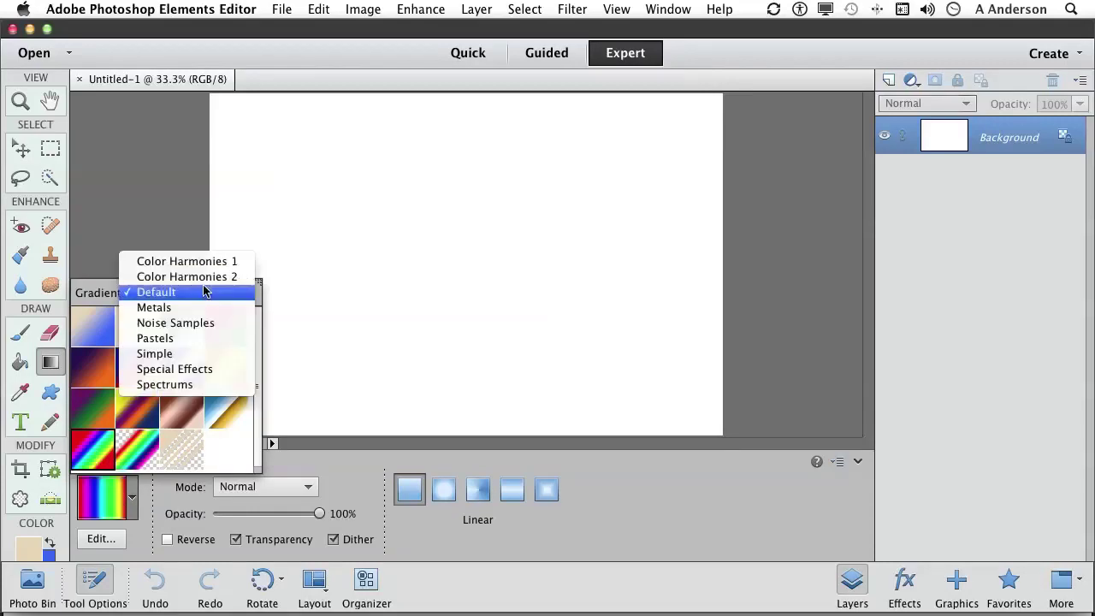
click(202, 308)
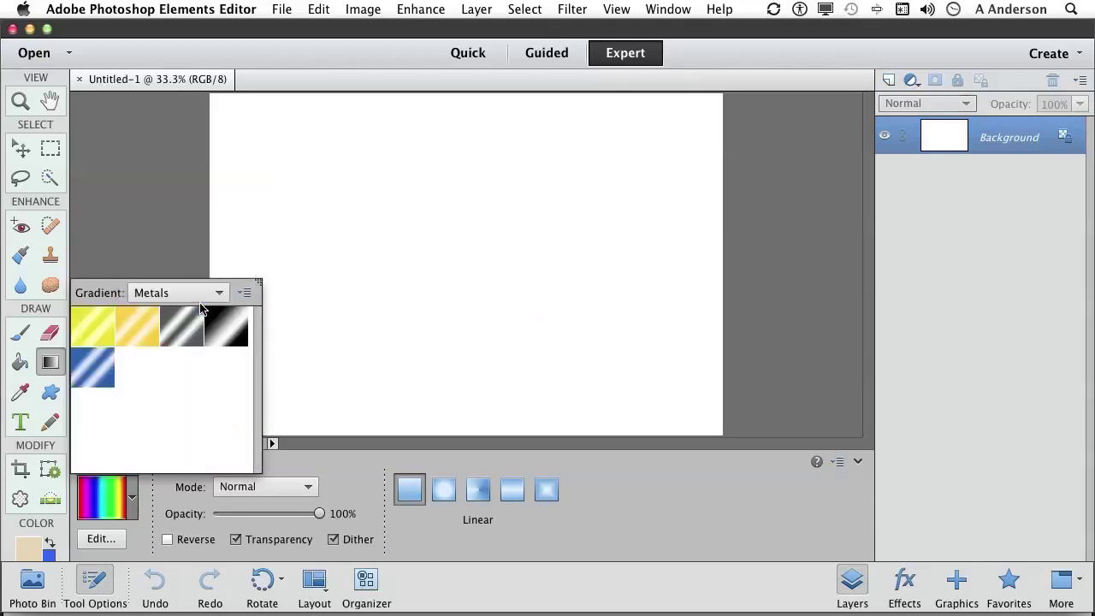
click(200, 295)
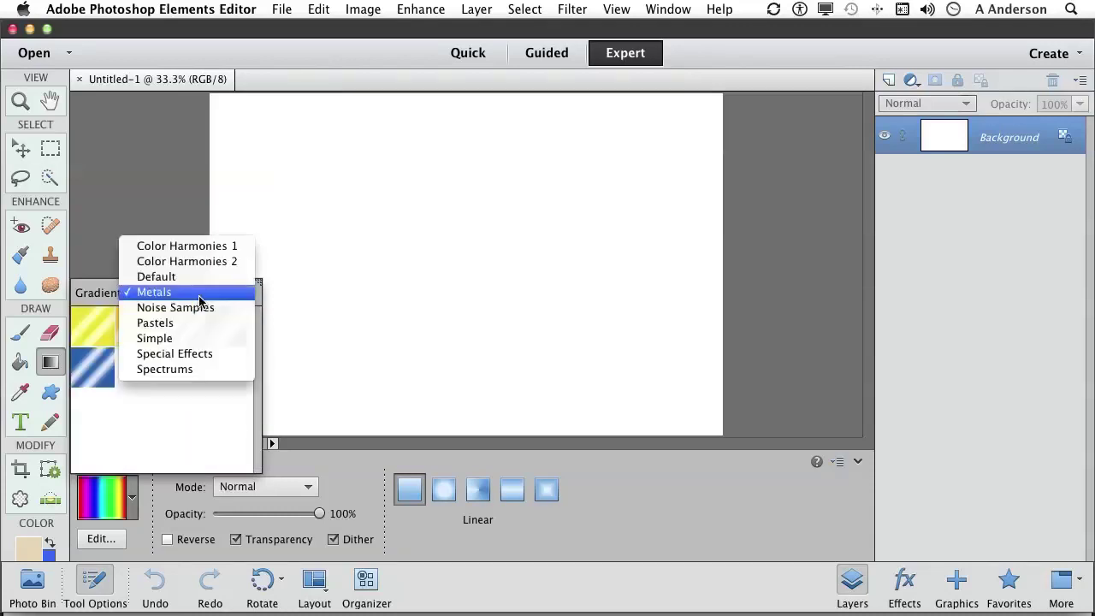
click(198, 277)
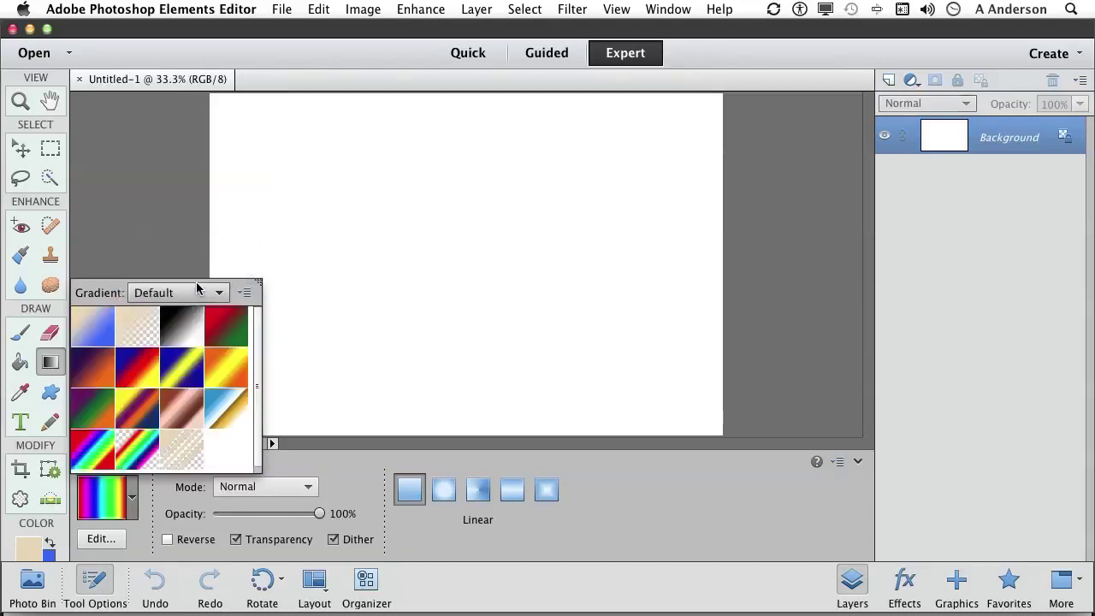
click(94, 450)
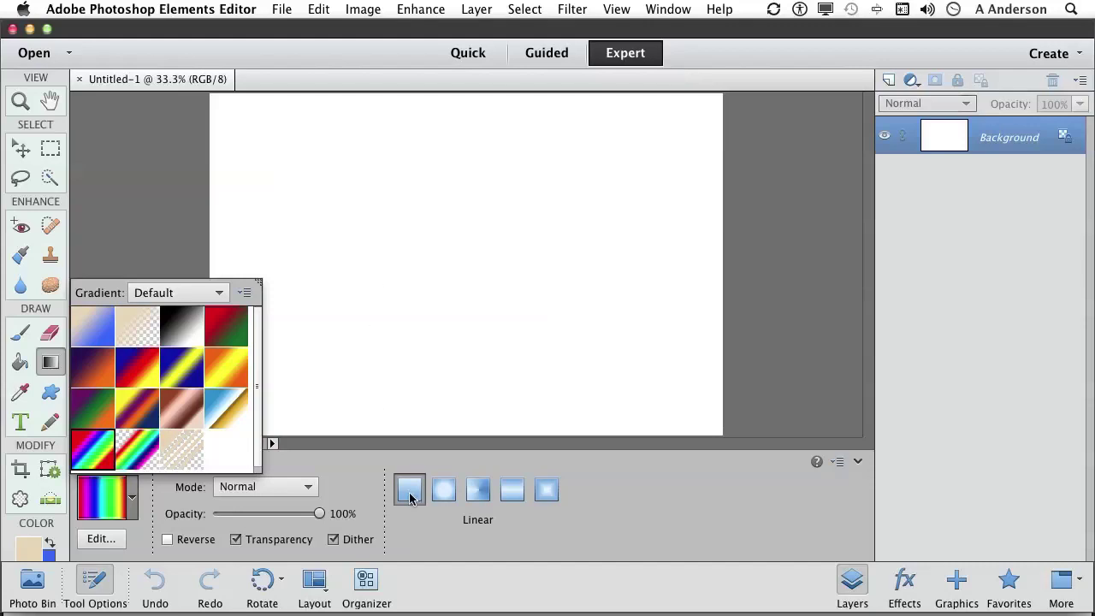
- Drag the spectrum gradient horizontally, then redo it from canvas top to bottom
drag(219, 232, 703, 242)
key(shift)
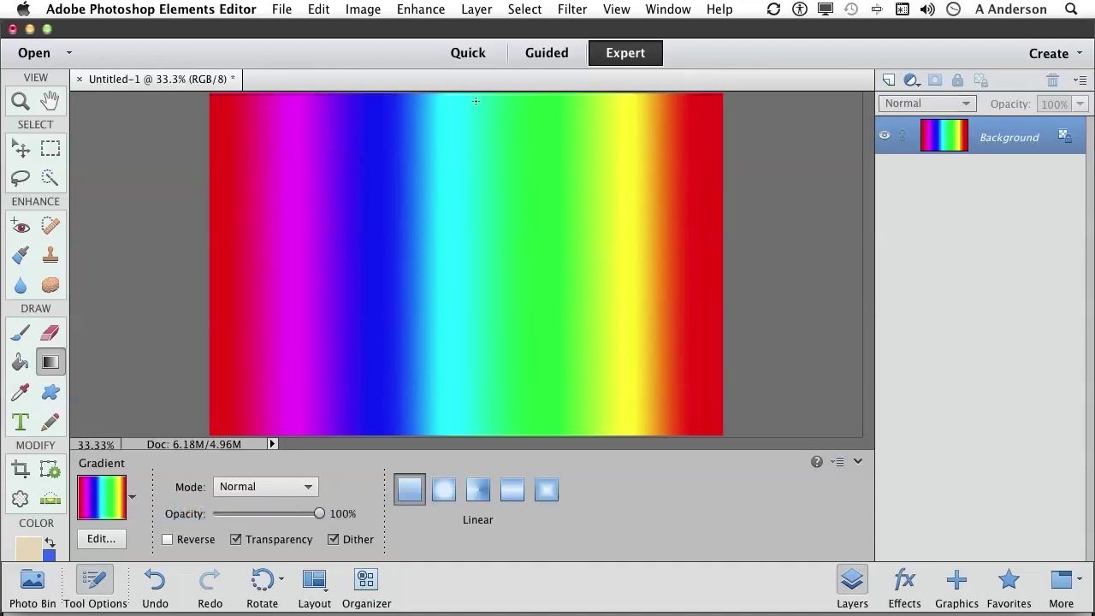
drag(475, 101, 480, 417)
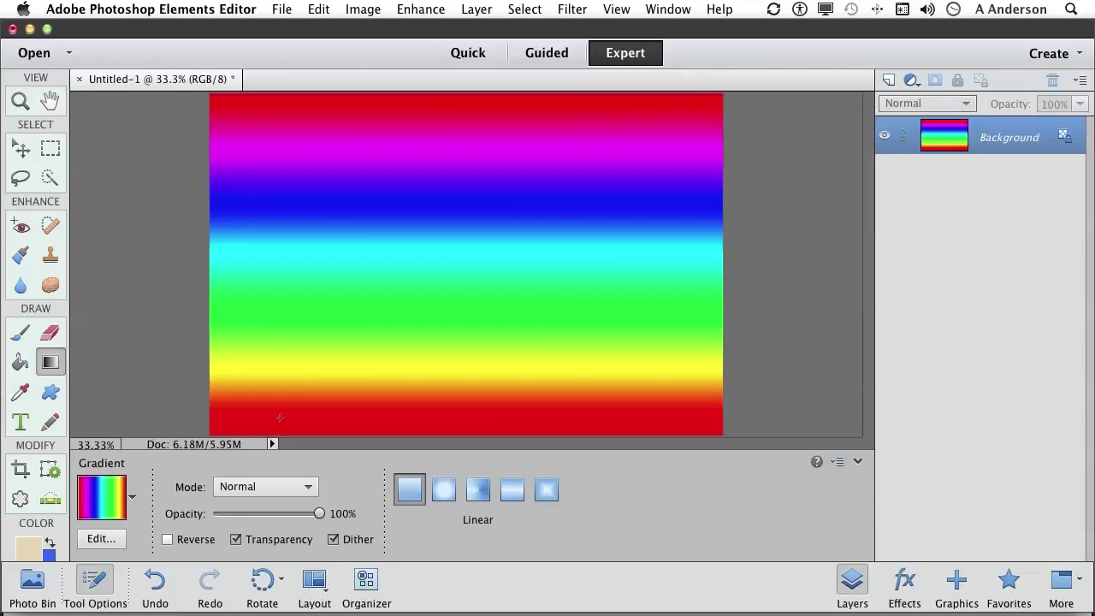
- Set the gradient Mode to Multiply and drag a horizontal spectrum gradient over the bands
click(231, 488)
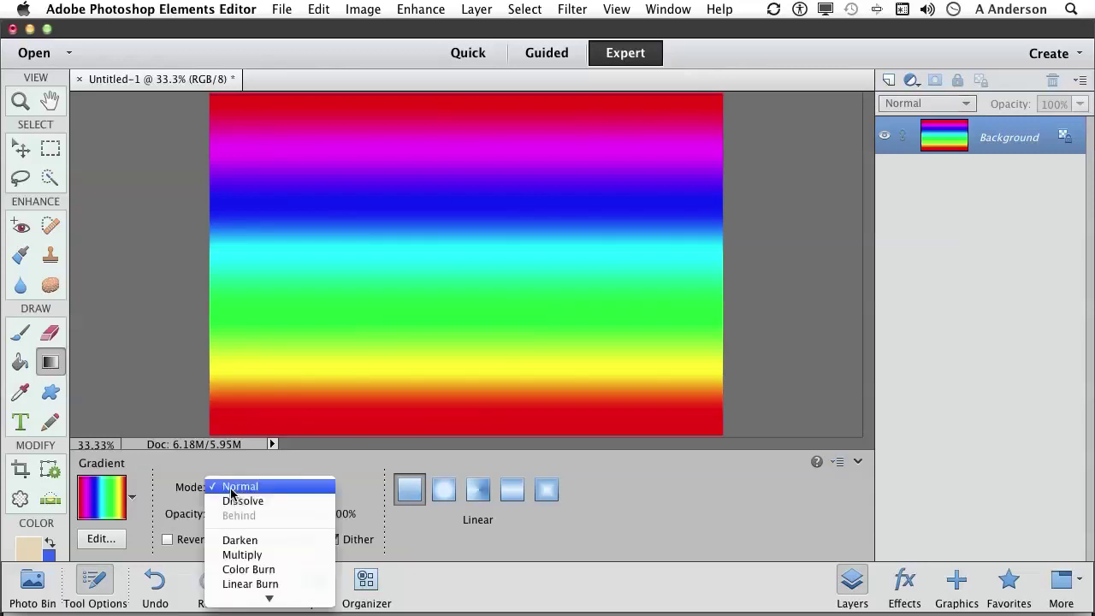
click(242, 556)
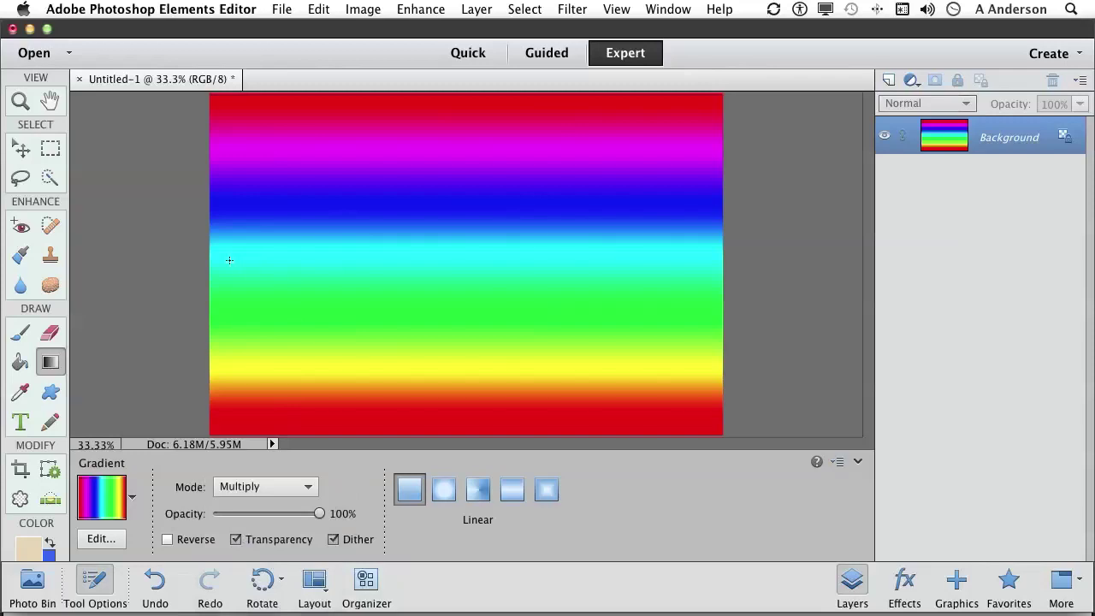
drag(230, 260, 705, 275)
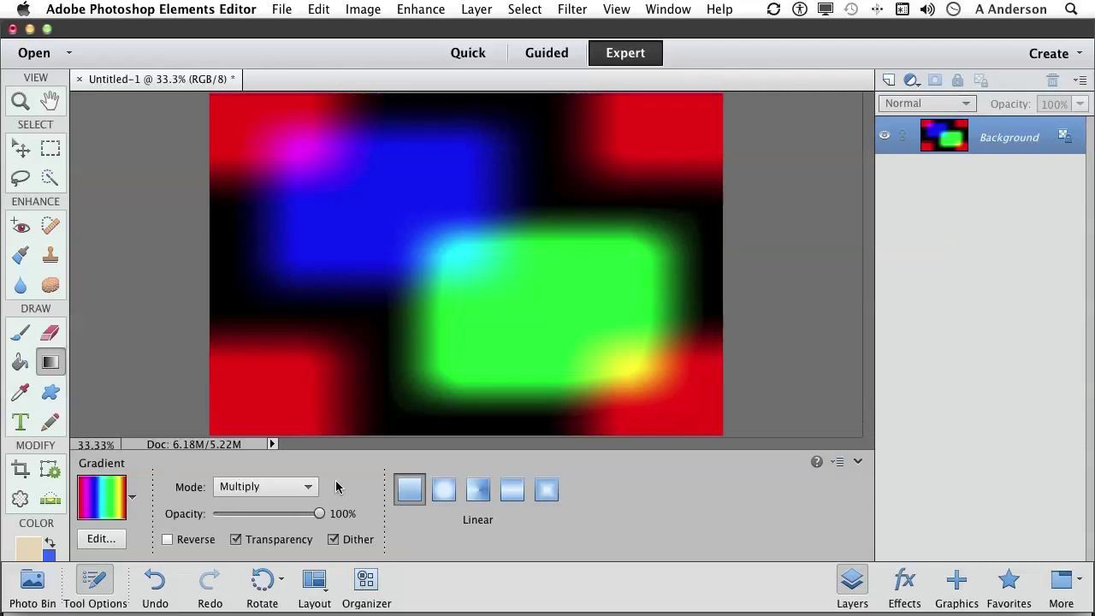
- Open the Gradient Editor, load the Yellow, Violet, Orange, Blue preset and keep type Solid
click(96, 539)
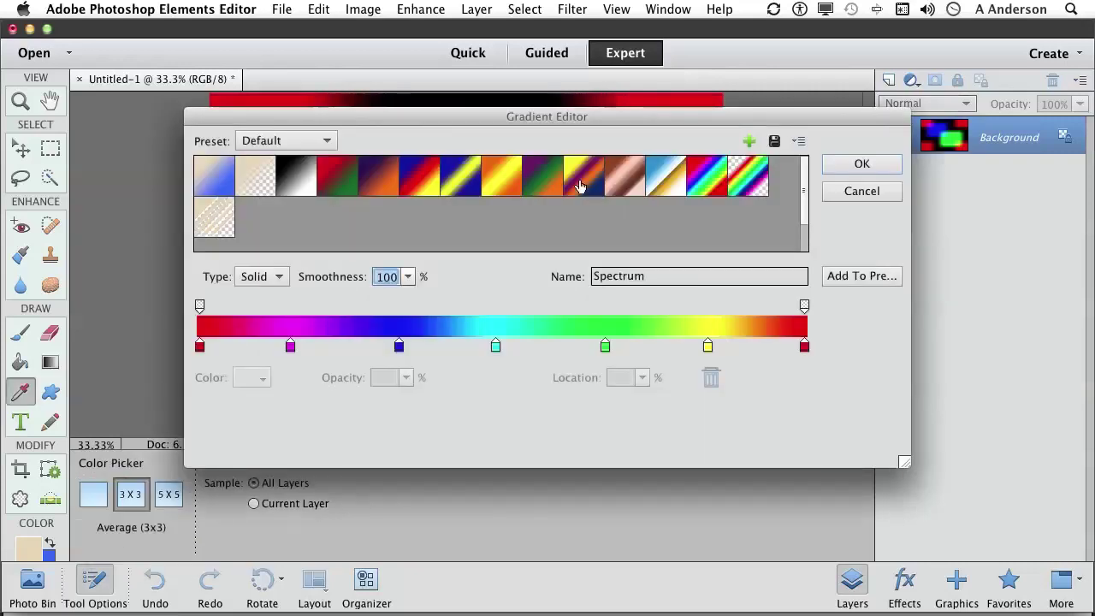
drag(546, 118, 496, 105)
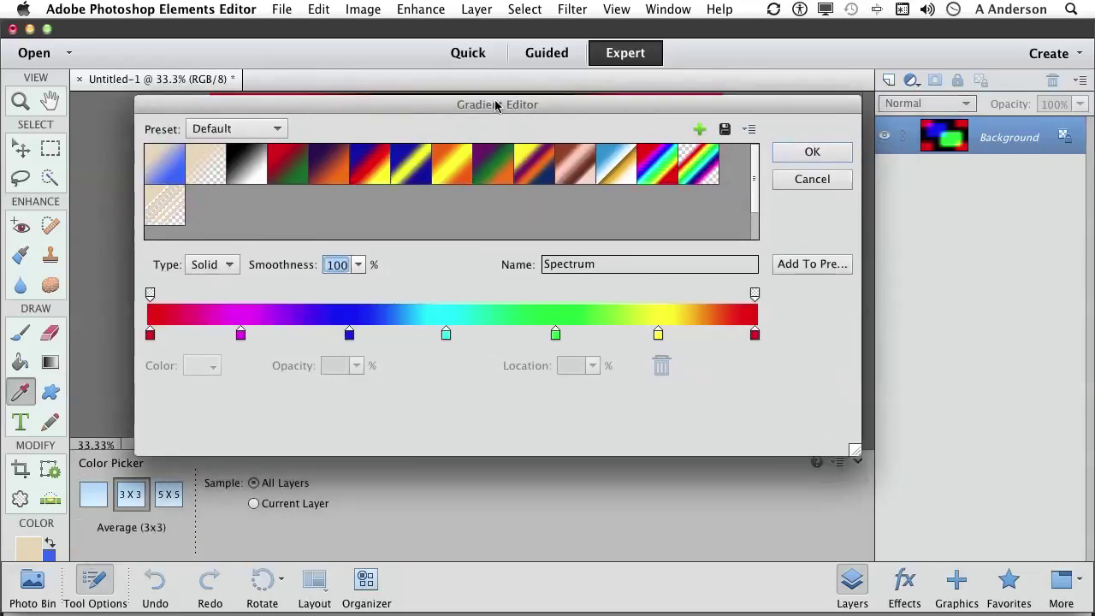
click(535, 163)
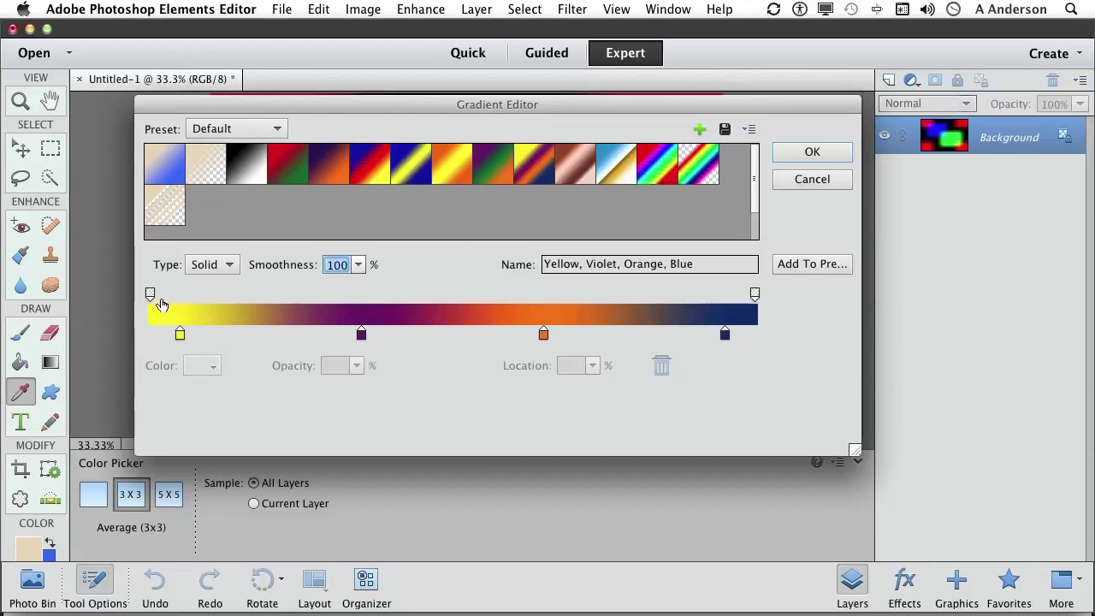
click(233, 269)
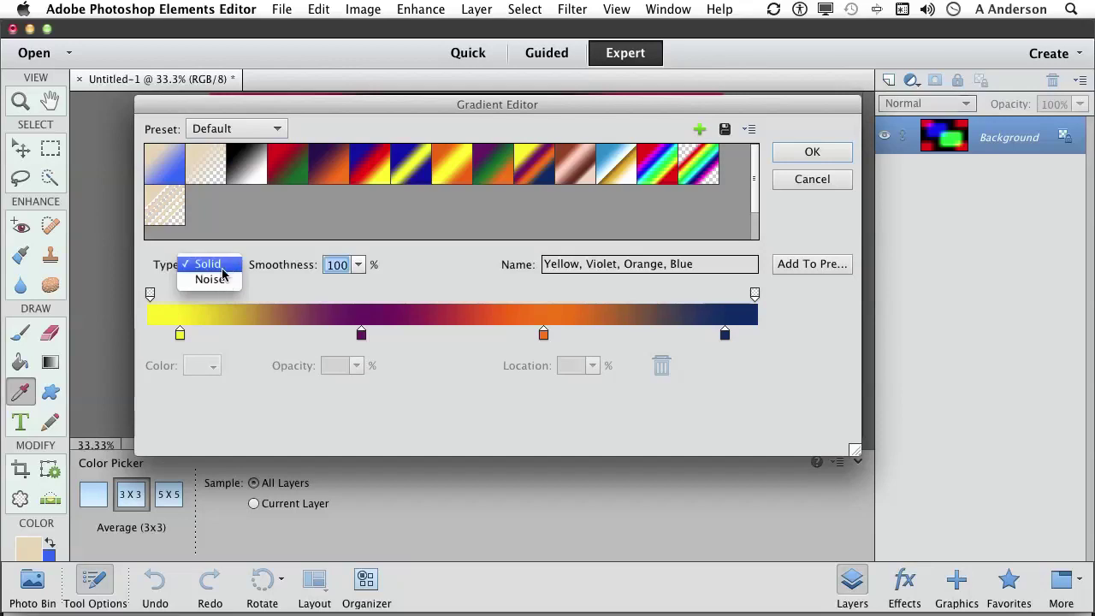
click(224, 270)
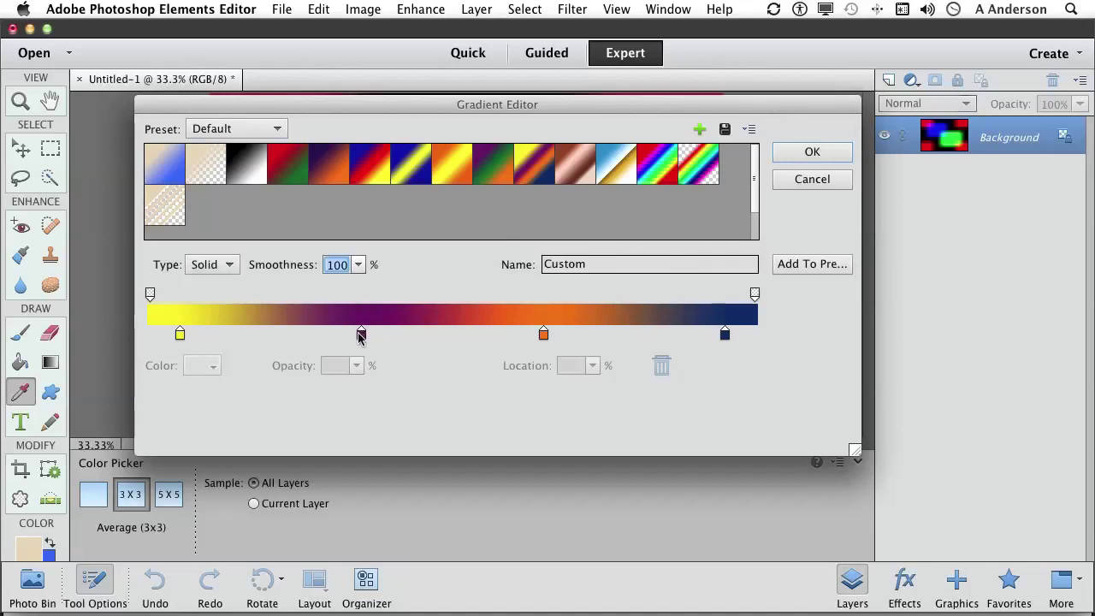
- Change the violet colour stop to a slightly darkened magenta
click(361, 335)
click(193, 366)
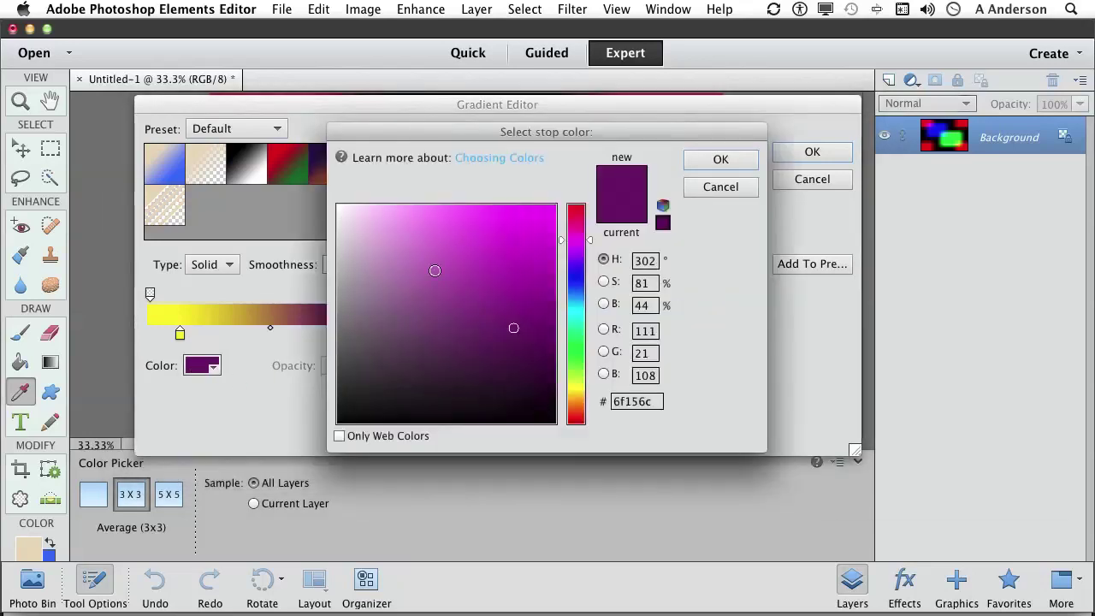
click(512, 219)
click(497, 241)
click(717, 159)
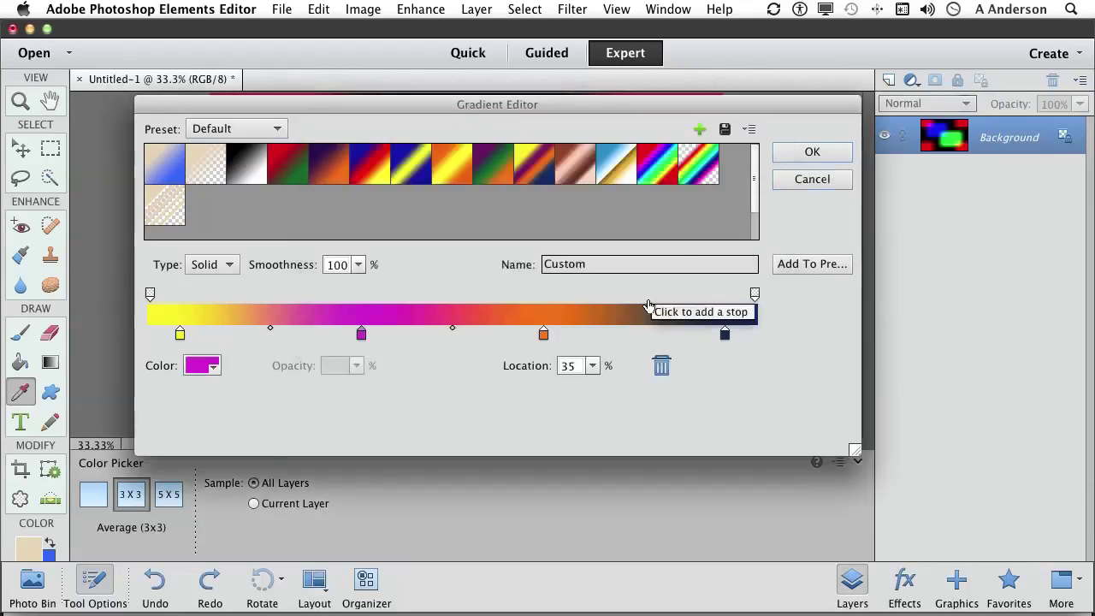
- Make the 65% orange stop pale yellow from the Color Swatches
click(544, 335)
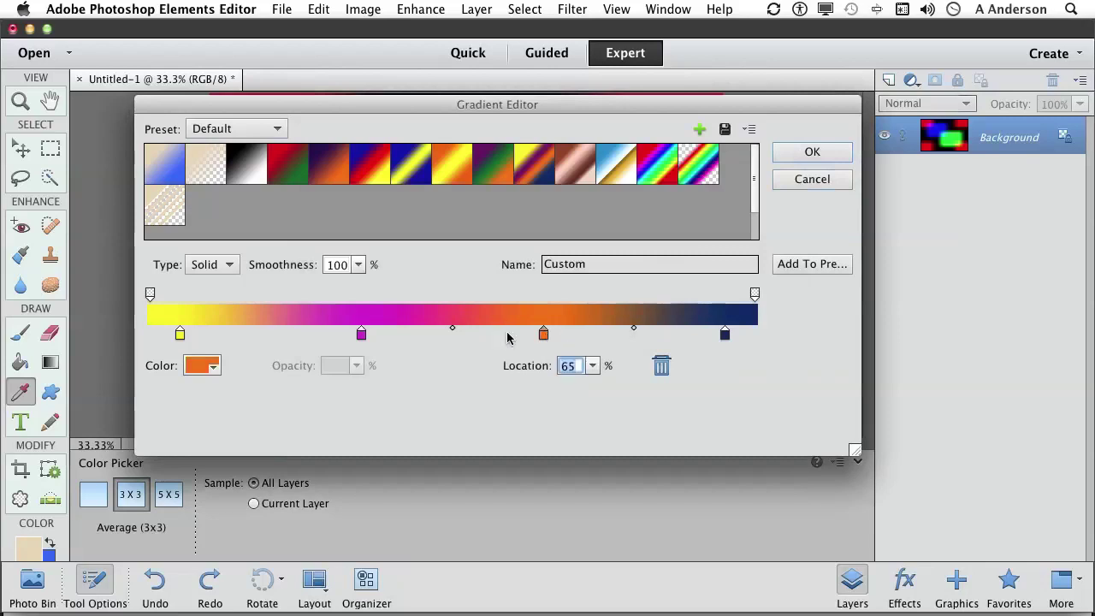
click(214, 368)
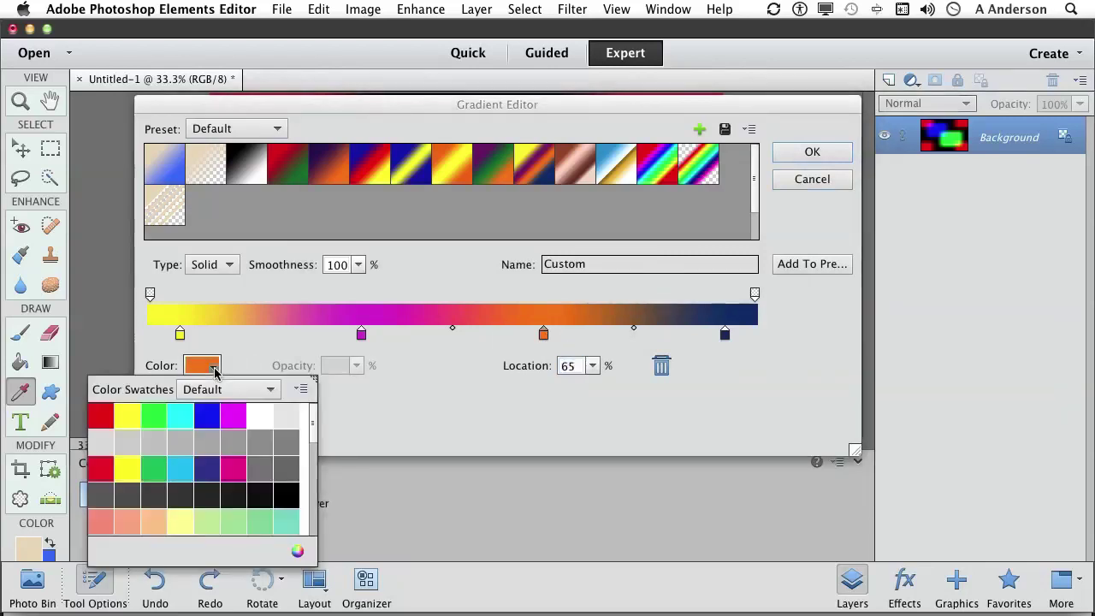
click(190, 463)
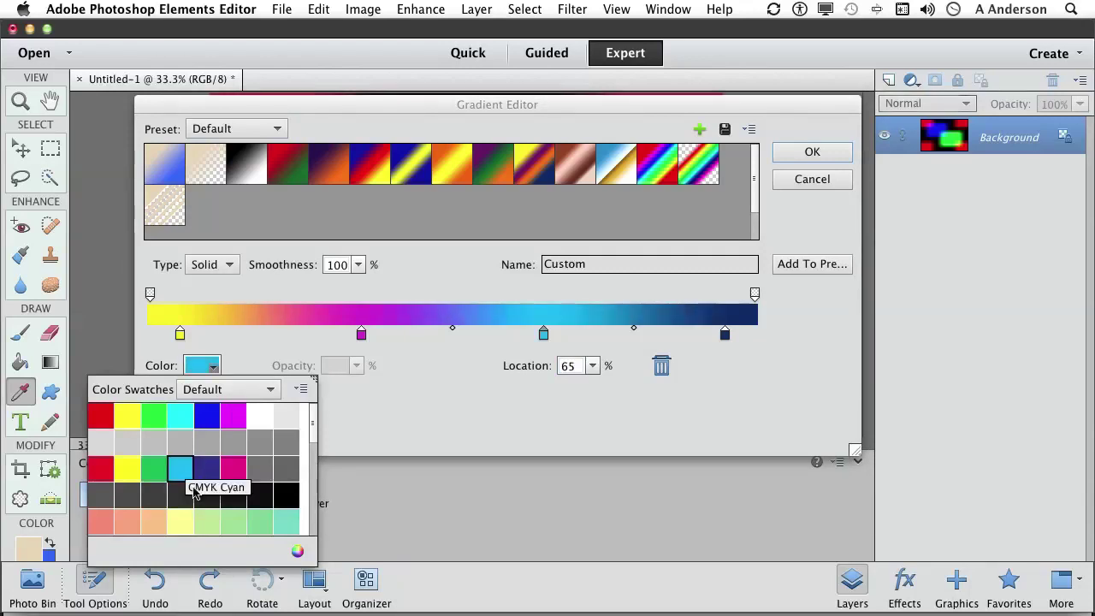
click(187, 513)
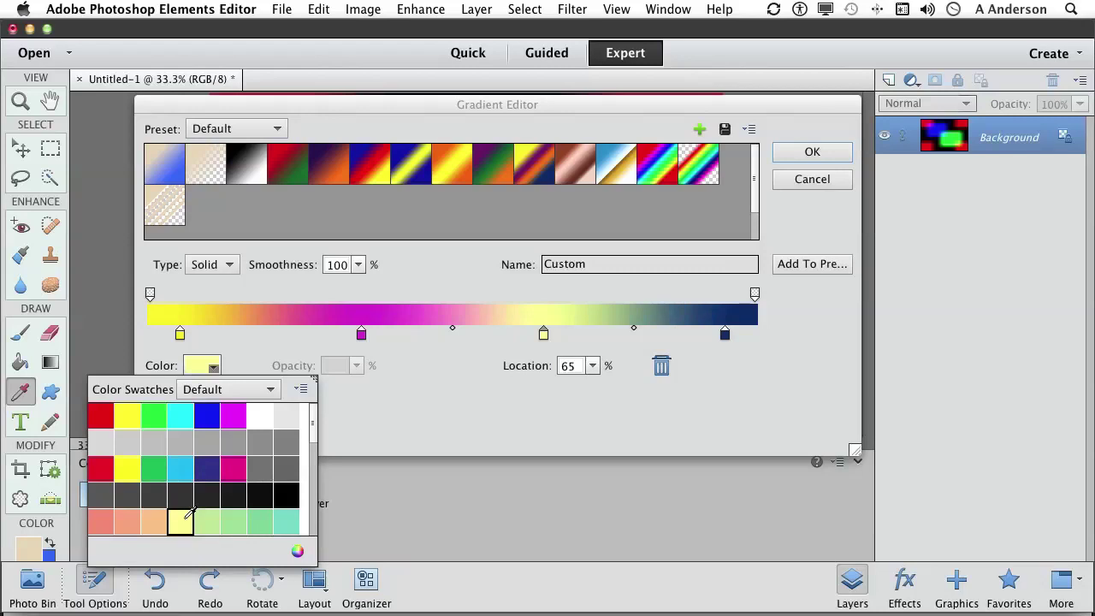
click(480, 372)
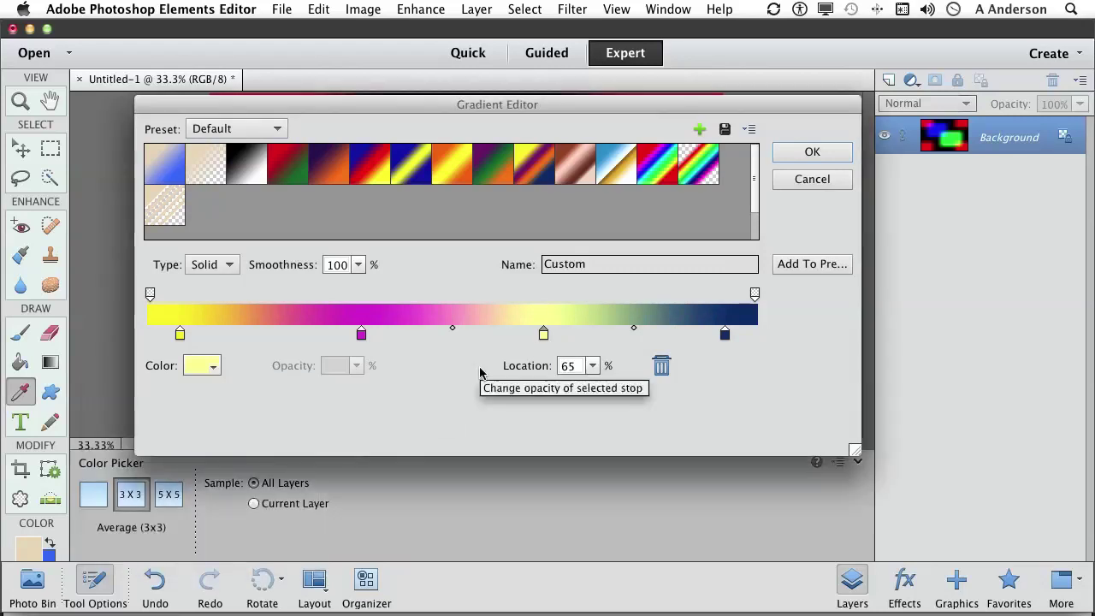
- Add a blue colour stop between the yellow and magenta stops
click(286, 338)
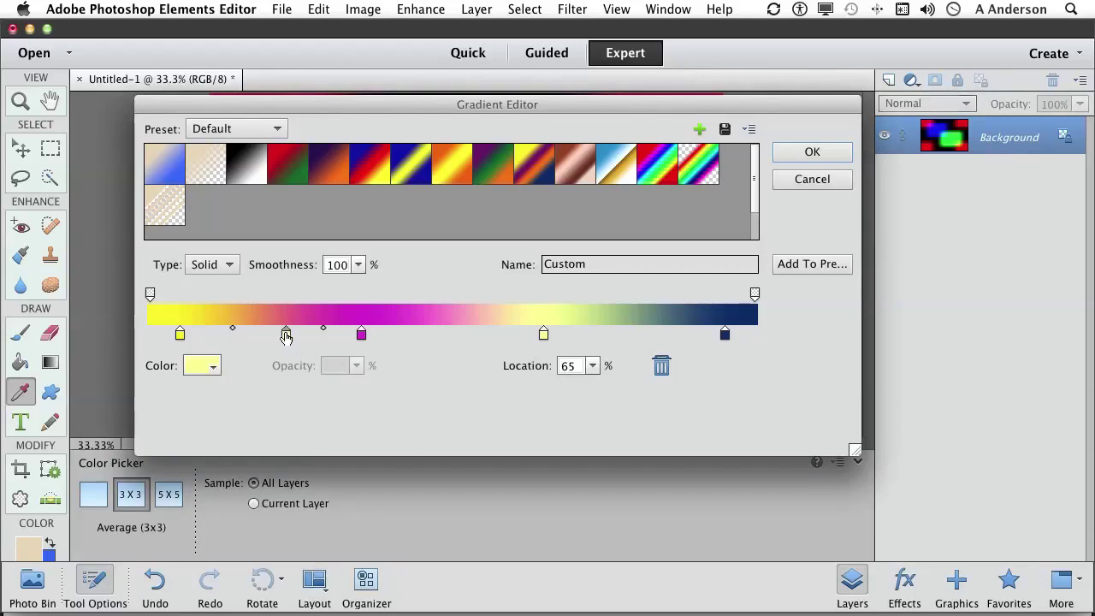
click(213, 366)
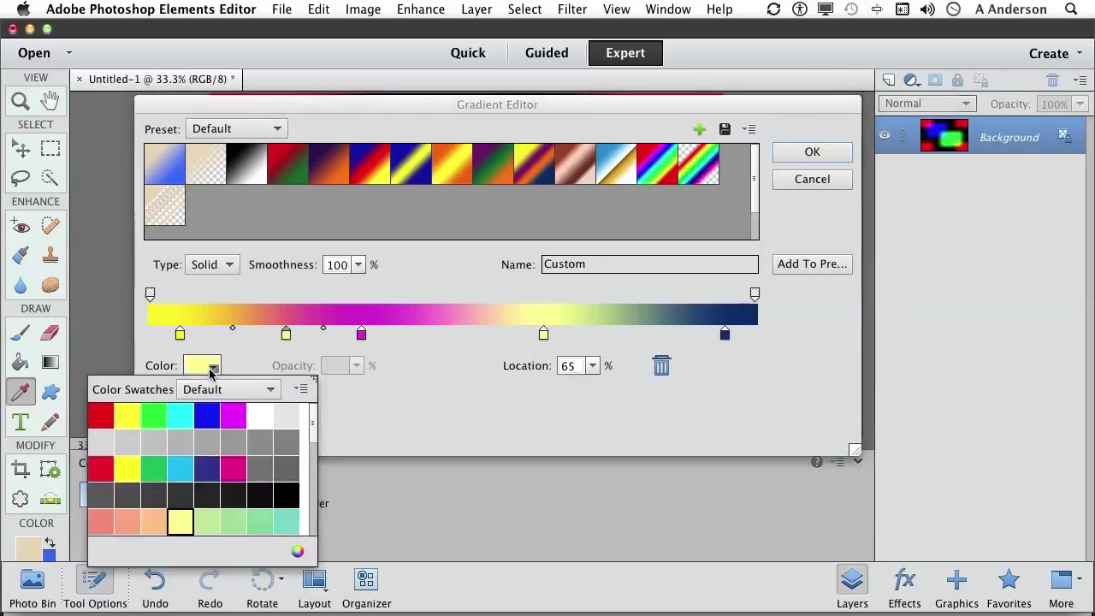
click(208, 423)
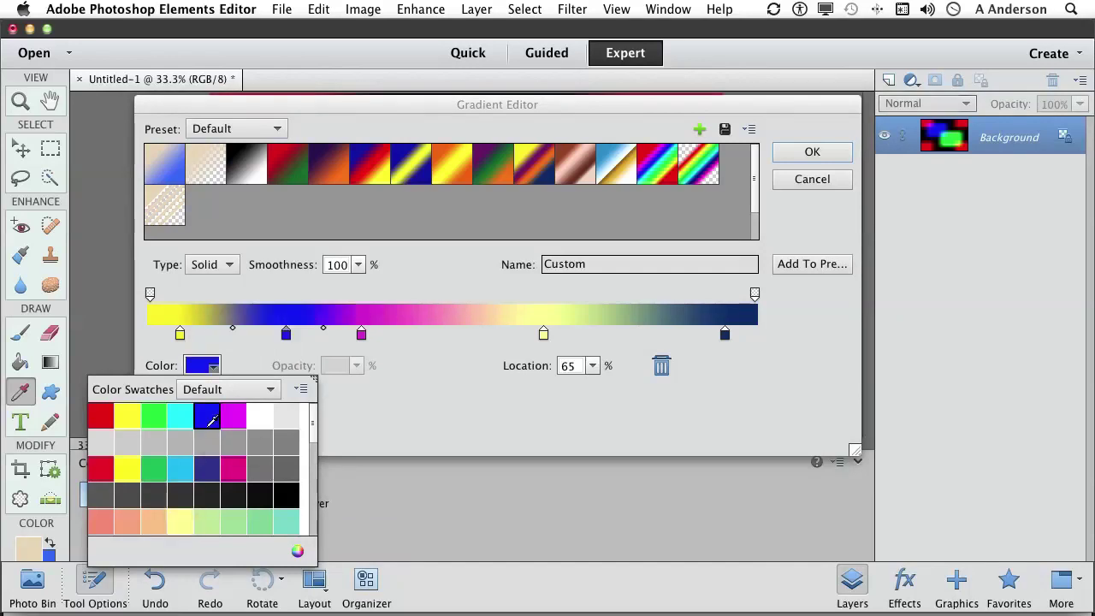
click(377, 422)
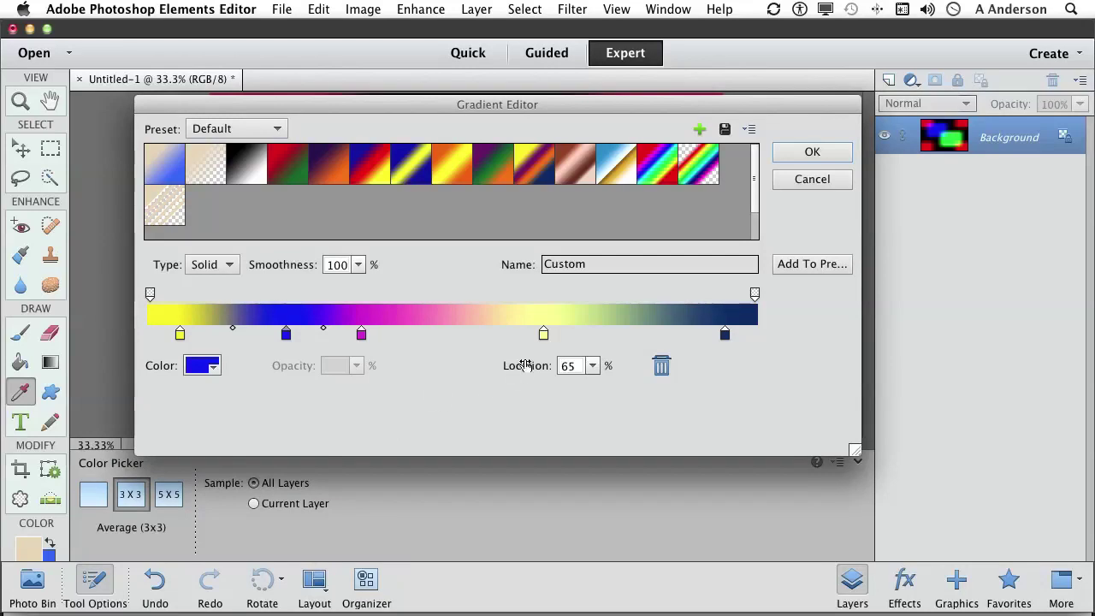
- Remove the pale yellow stop and move the magenta stop to 52%
drag(541, 340, 533, 349)
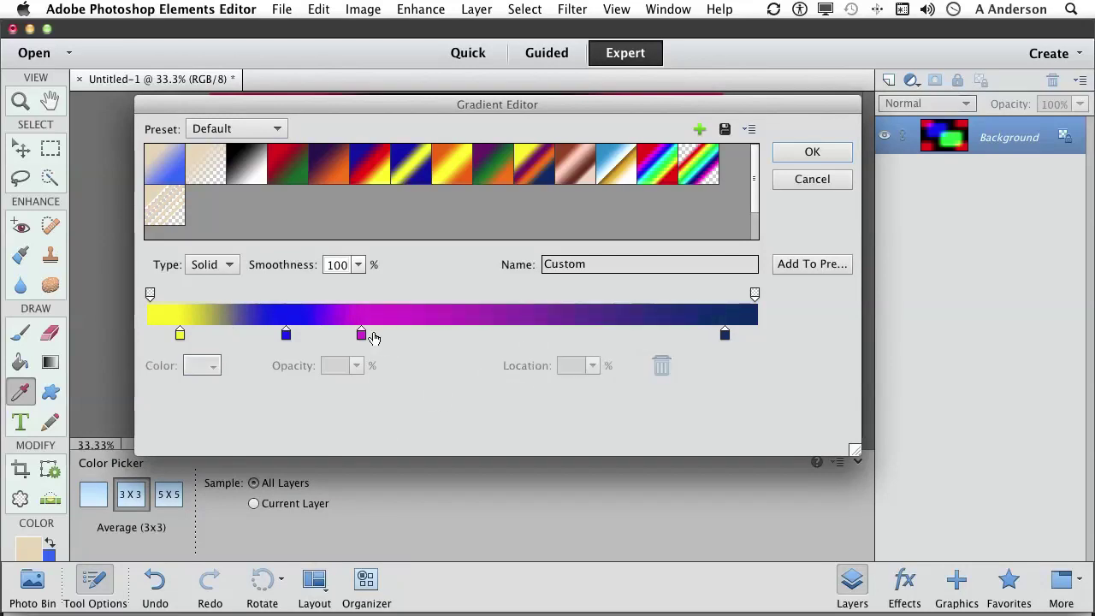
drag(366, 335, 484, 341)
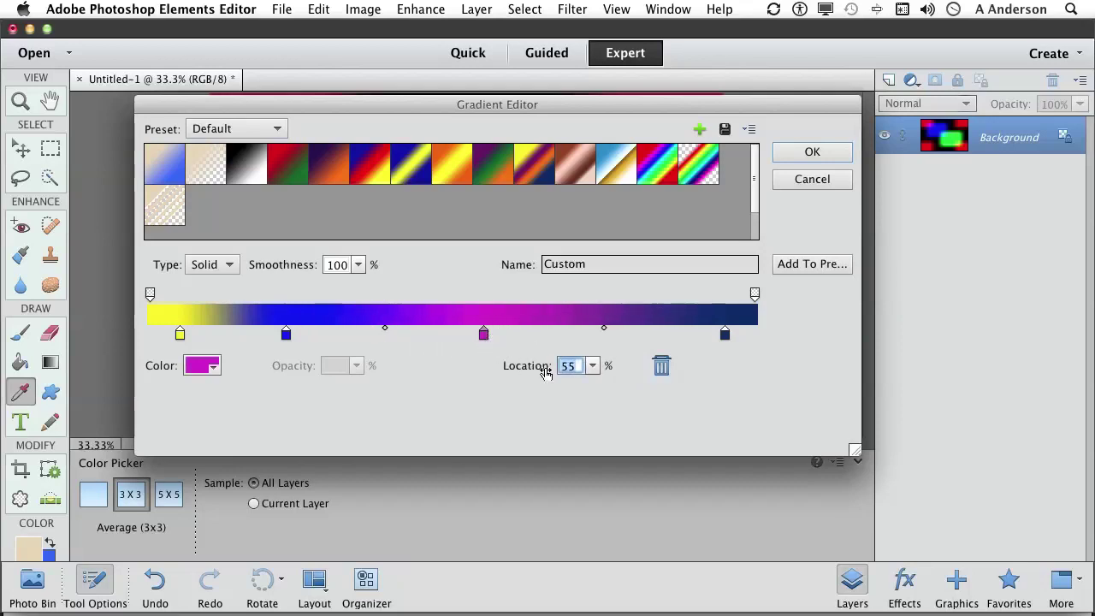
drag(488, 339, 462, 337)
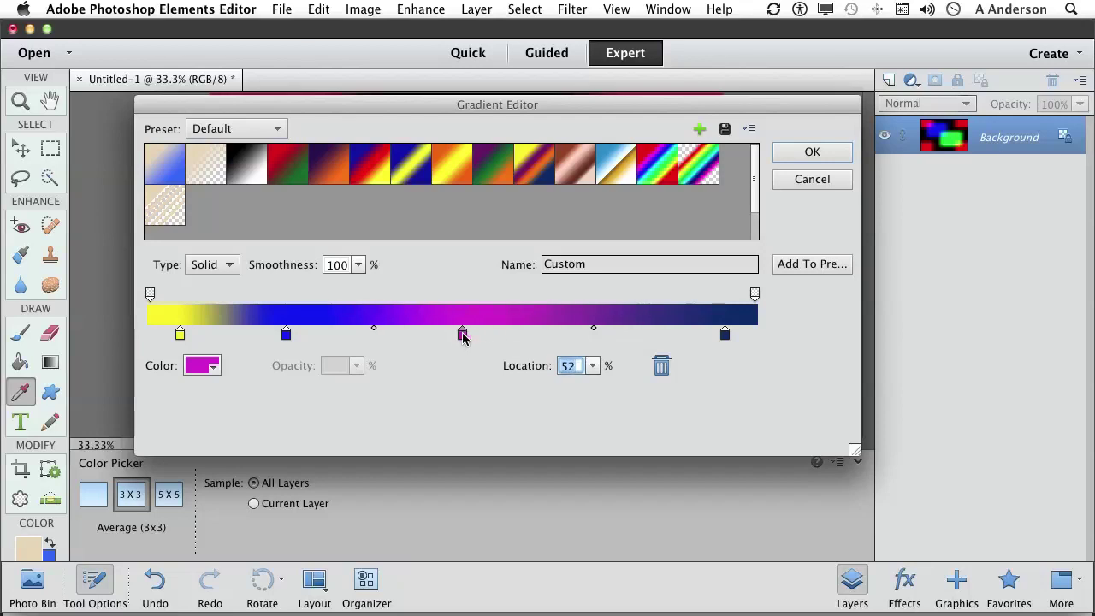
- Drag the magenta–navy midpoint diamond toward navy and back to set its blend position
click(593, 330)
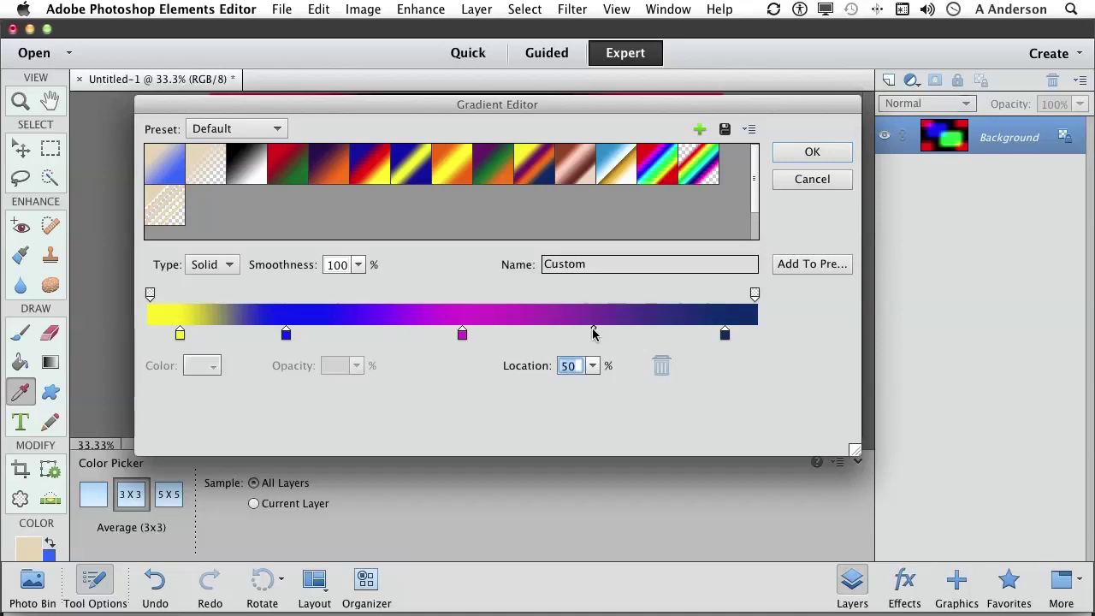
drag(593, 330, 640, 329)
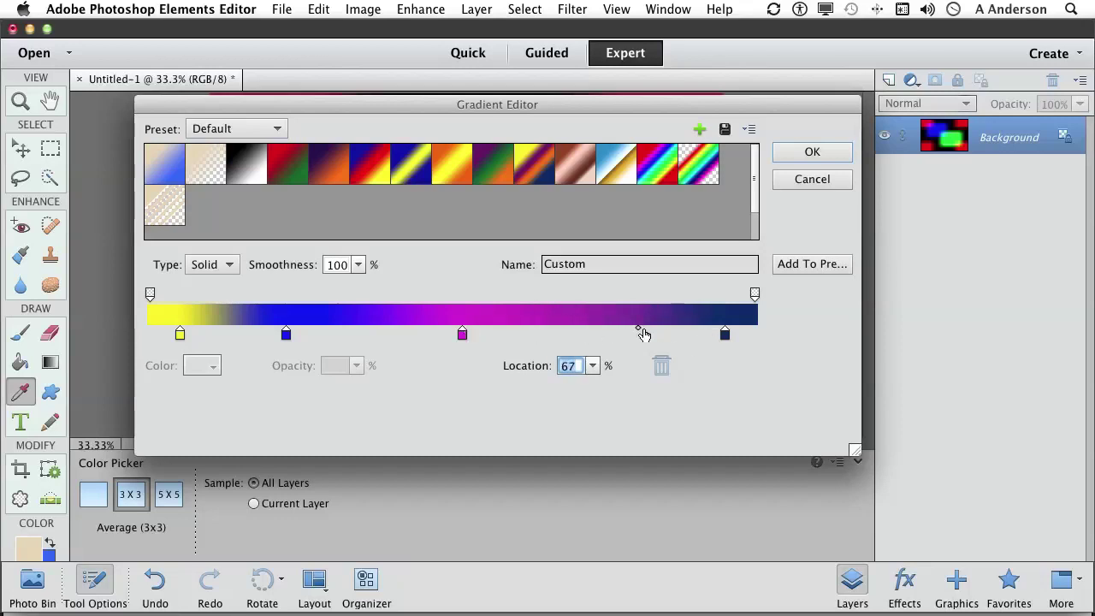
drag(639, 329, 598, 330)
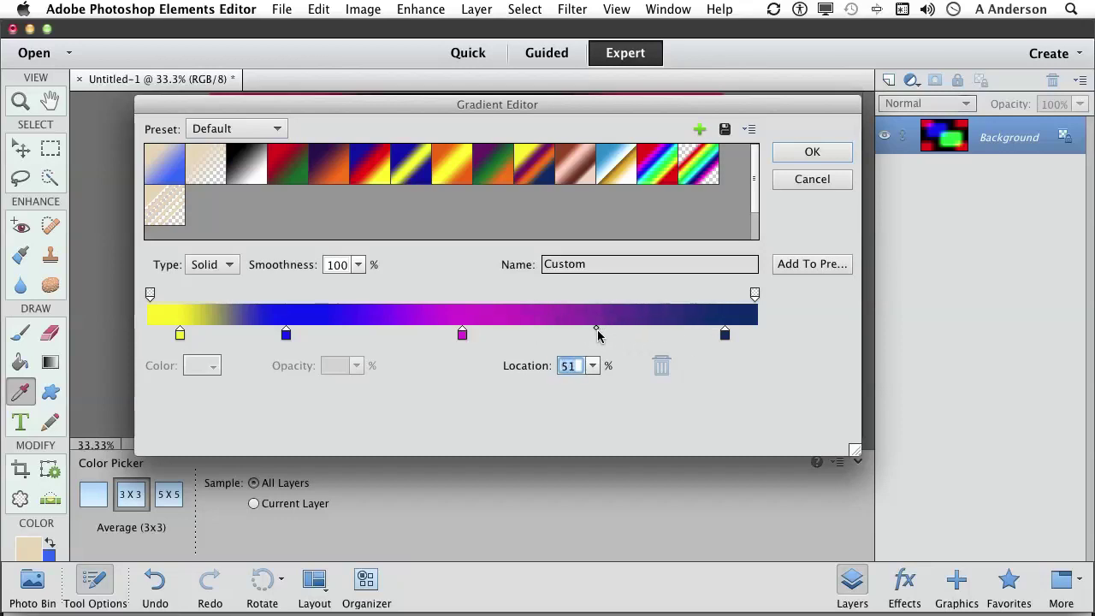
- Add an opacity stop at the middle of the gradient bar and set it to 0%
click(458, 304)
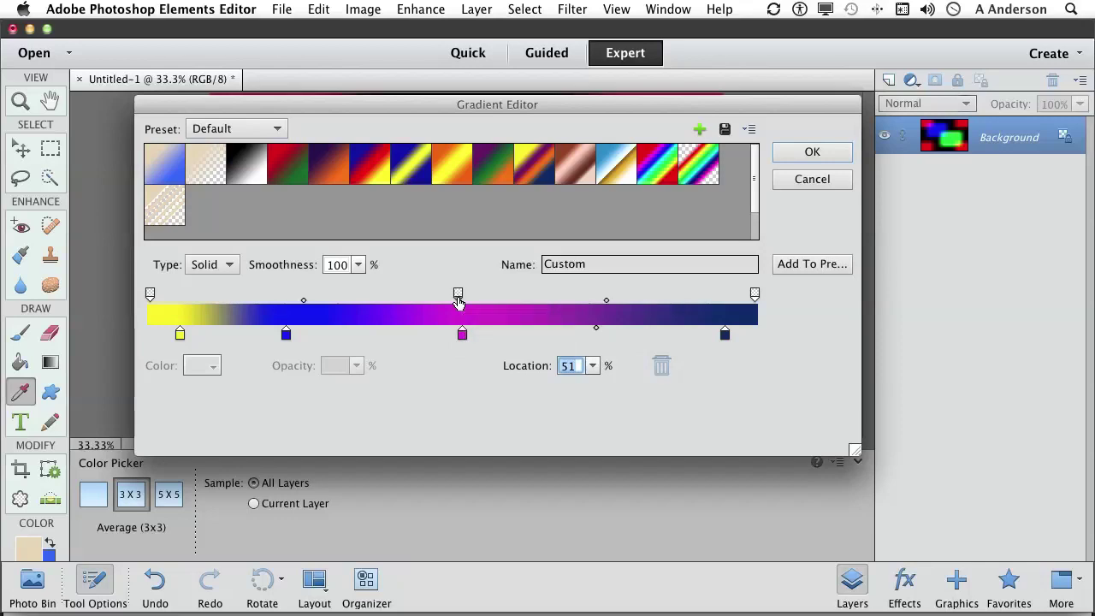
click(459, 294)
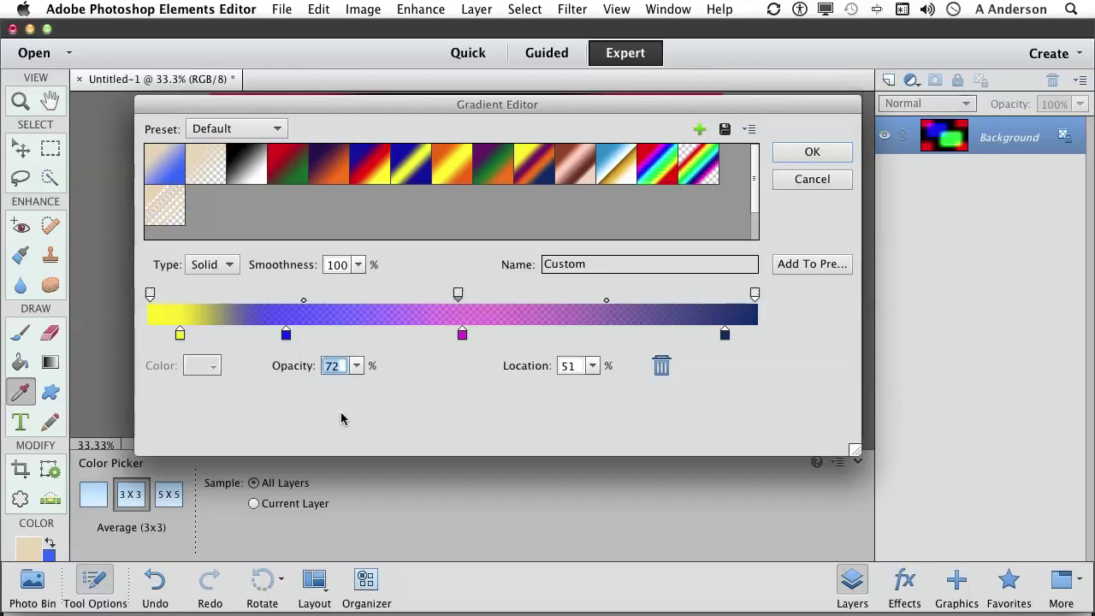
click(357, 367)
drag(357, 367, 297, 392)
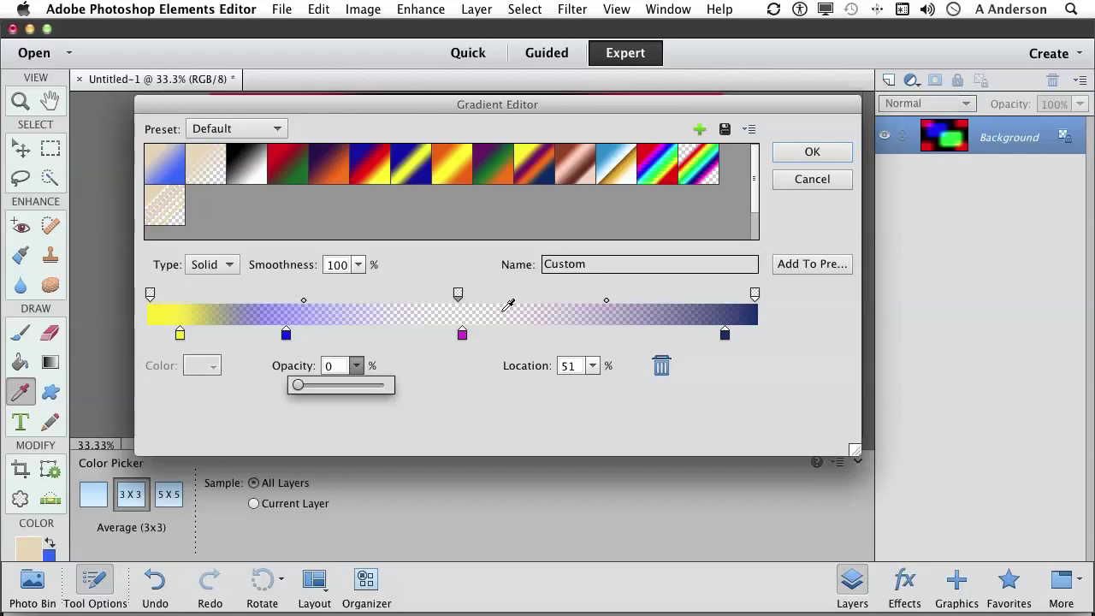
- Rename the custom gradient to 'My First Gradient' and add it as a new preset
double_click(562, 266)
text(My First Gradie)
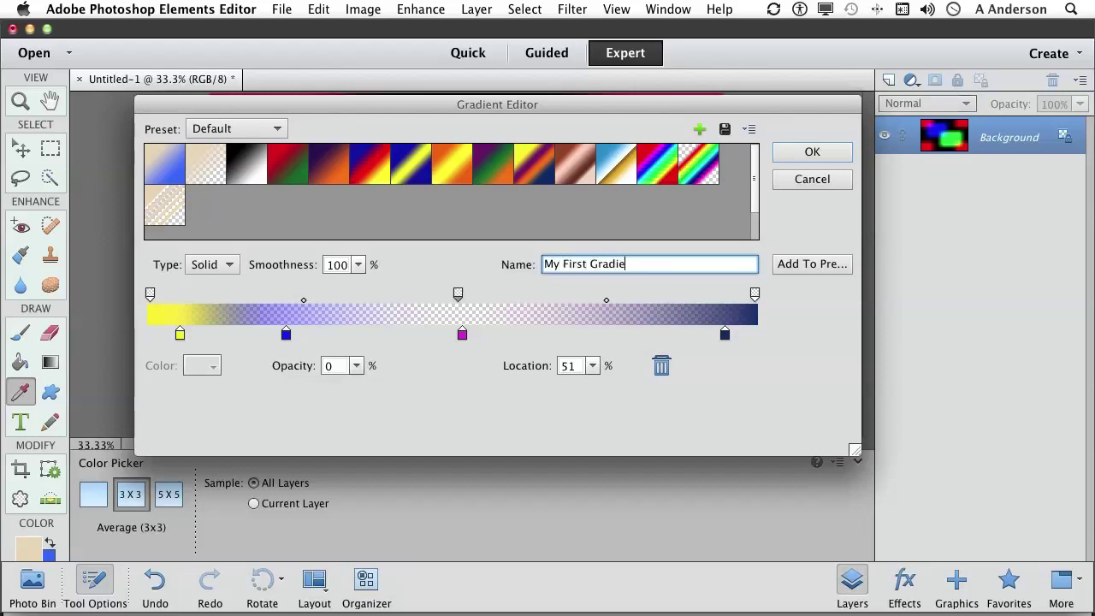
text(nt)
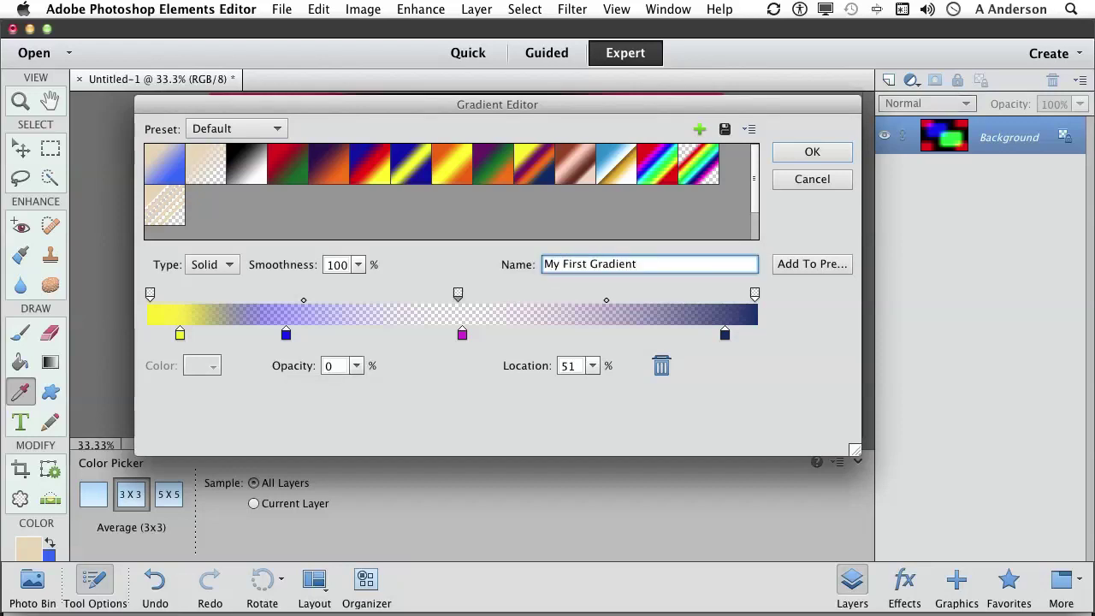
click(802, 266)
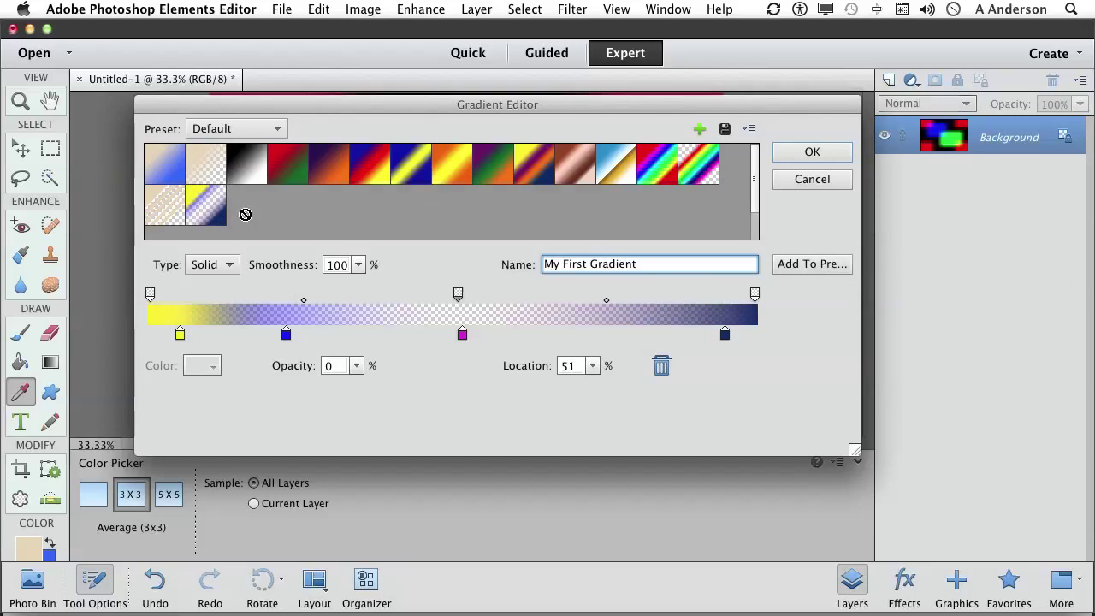
- Delete the newly added yellow-and-blue gradient preset from the preset list
right_click(218, 214)
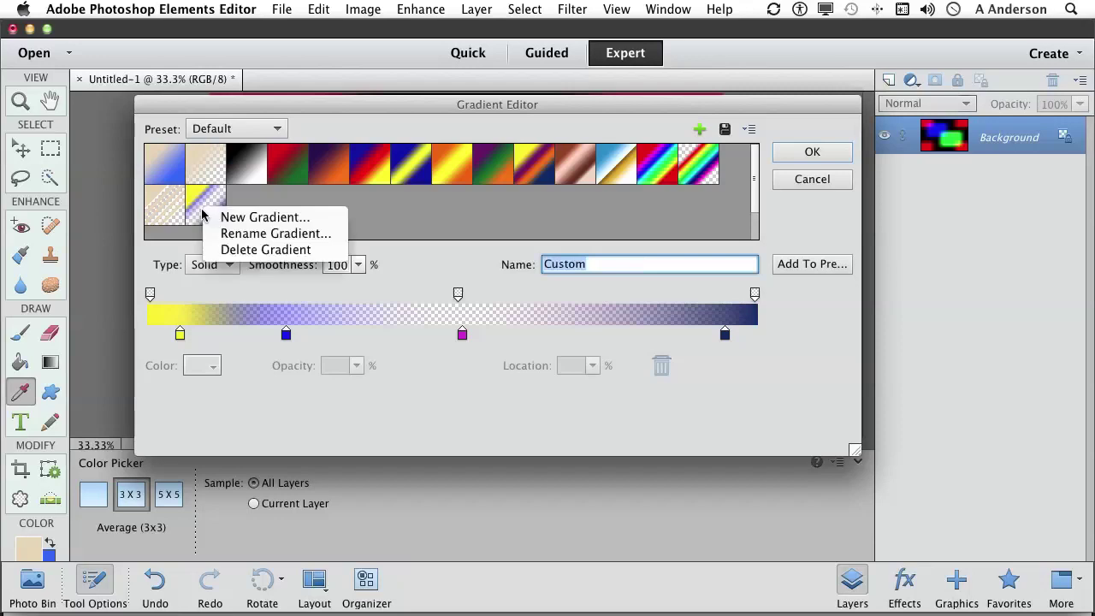
click(226, 253)
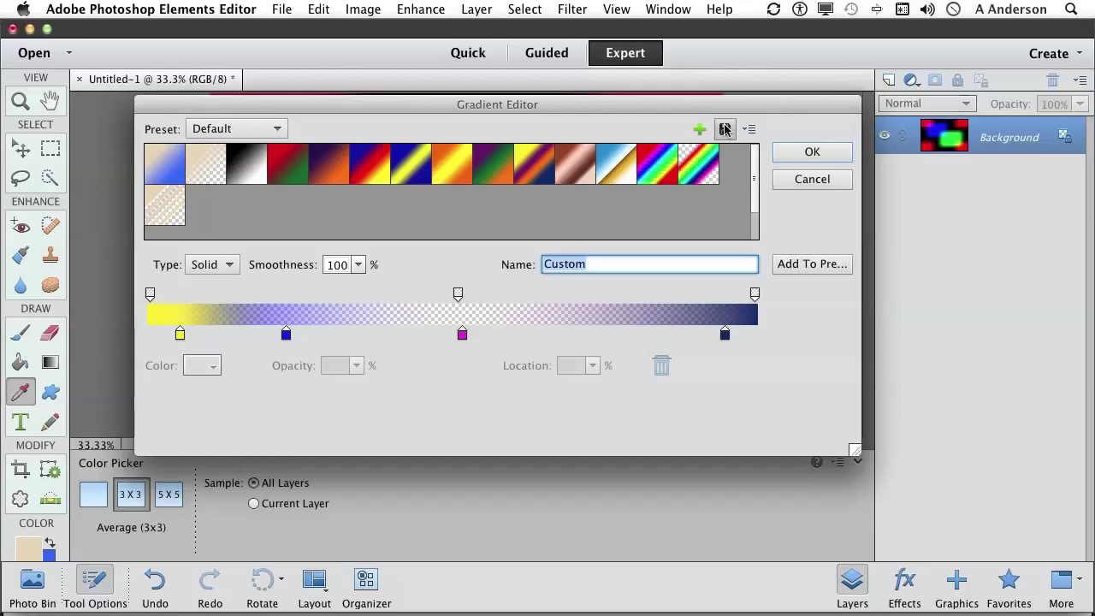
click(725, 128)
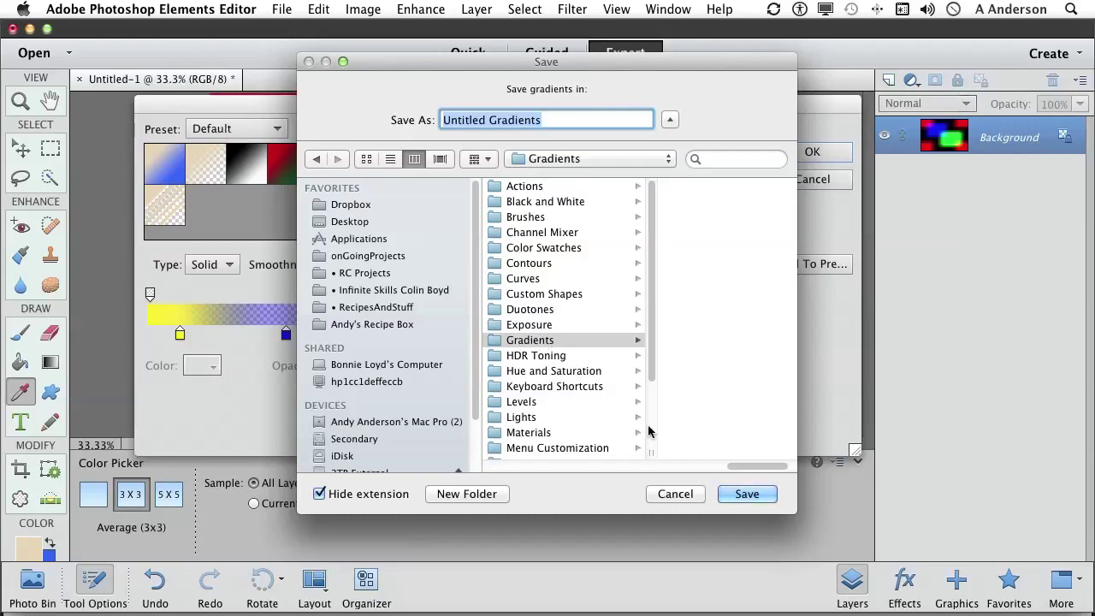
click(692, 494)
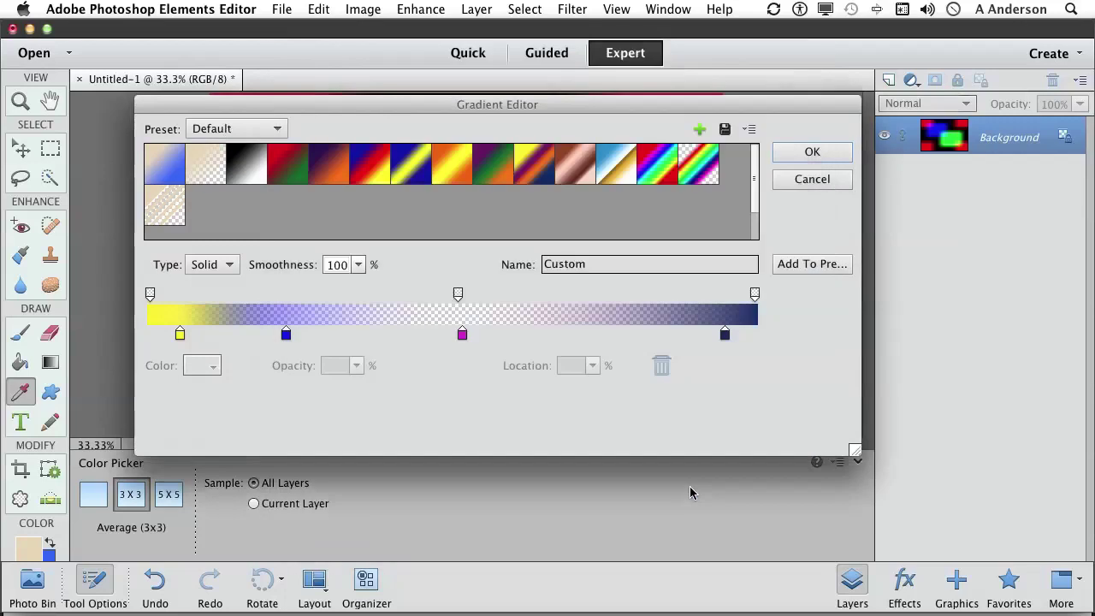
- Accept the Gradient Editor changes, then close Untitled-1 choosing Don't Save
click(807, 152)
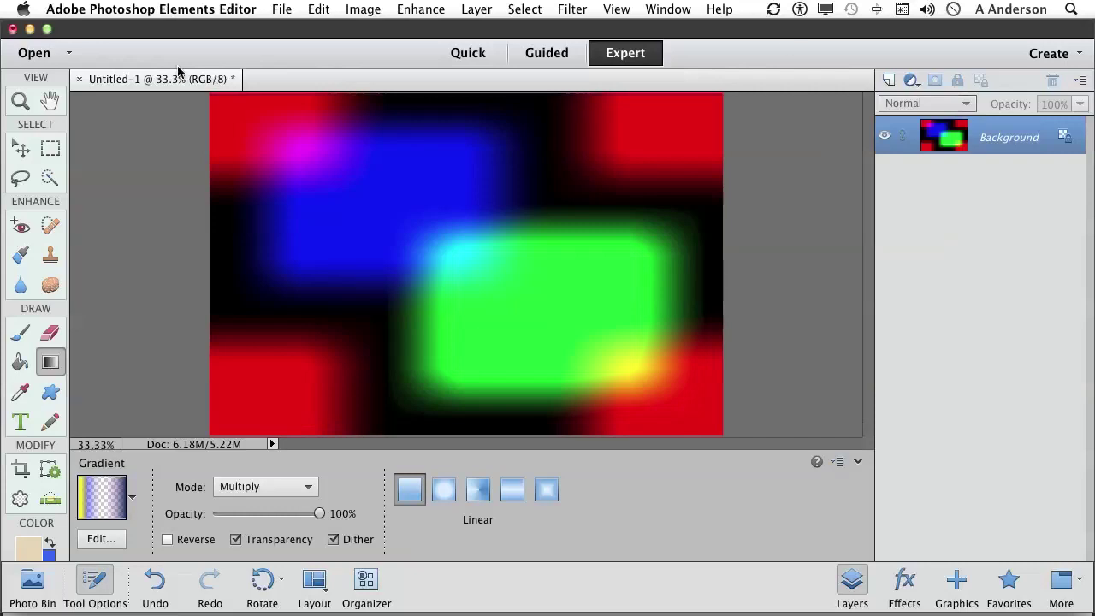
click(78, 80)
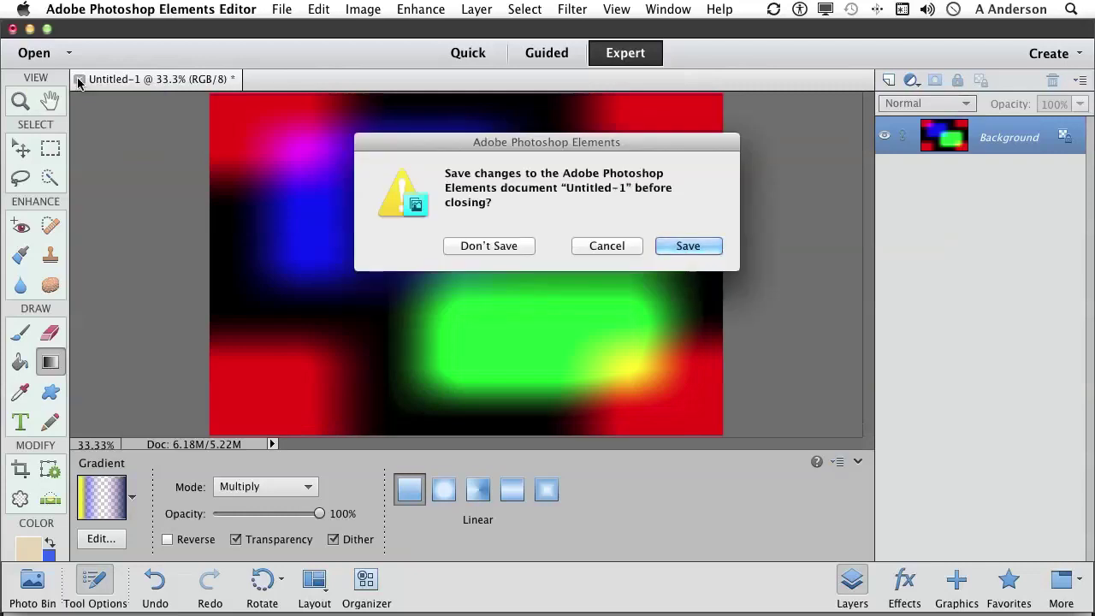
click(488, 246)
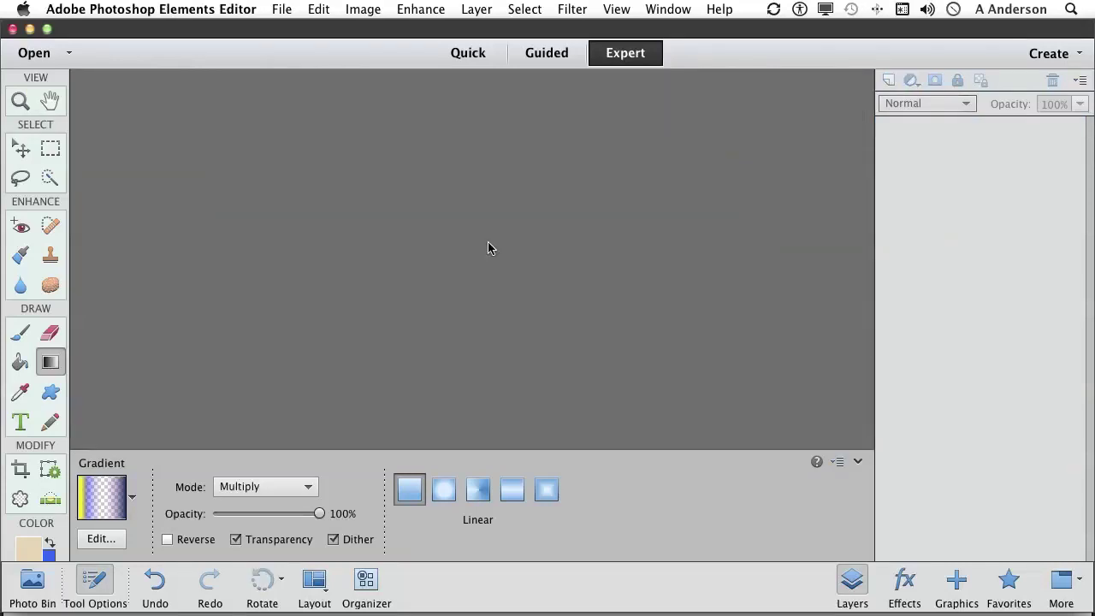